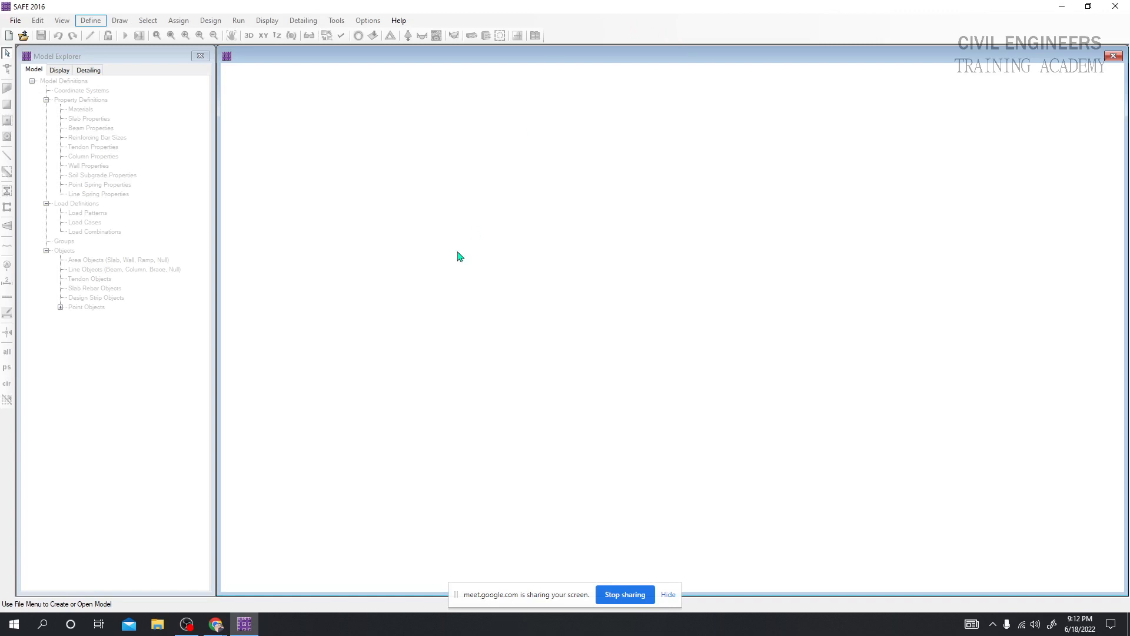
- Start a new model to bring up the model initialization settings
left_click(71, 129)
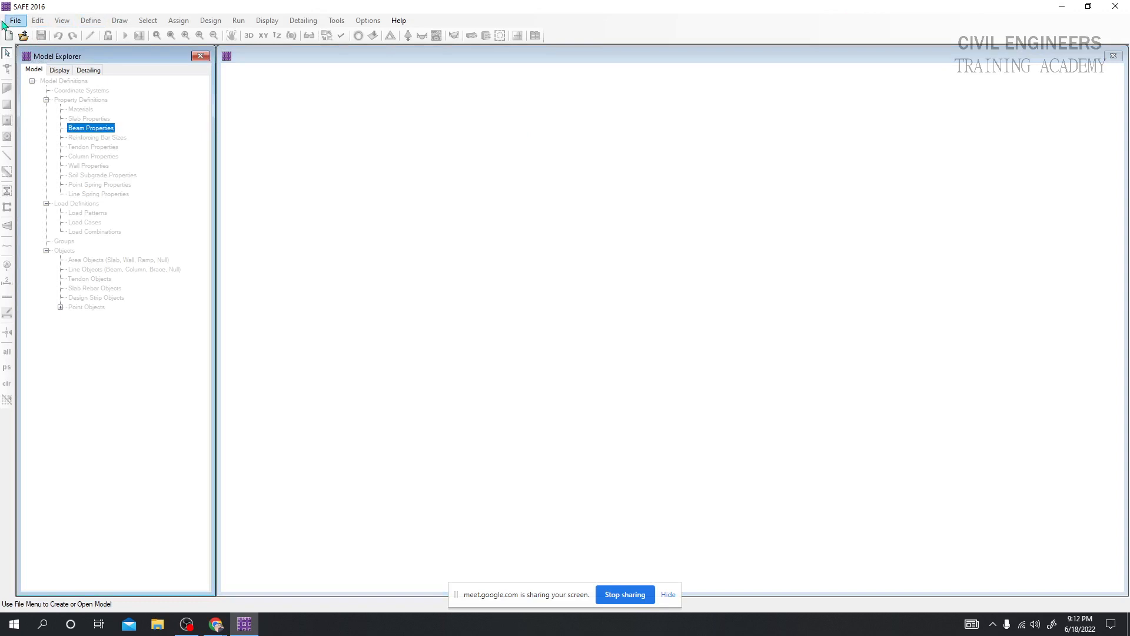
left_click(15, 22)
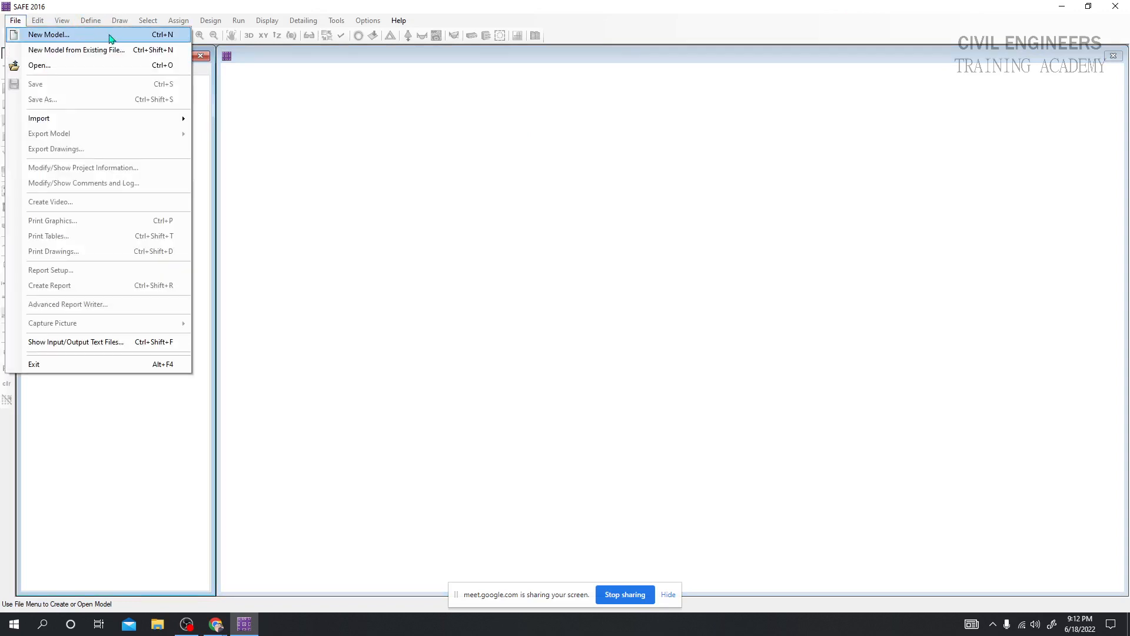
left_click(115, 7)
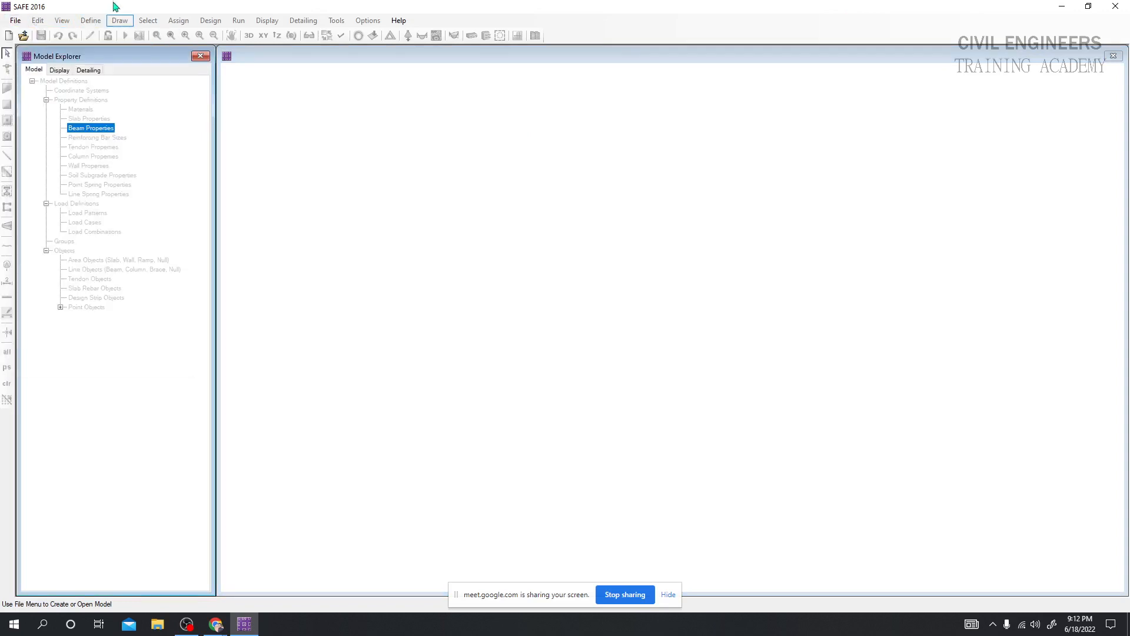
left_click(9, 37)
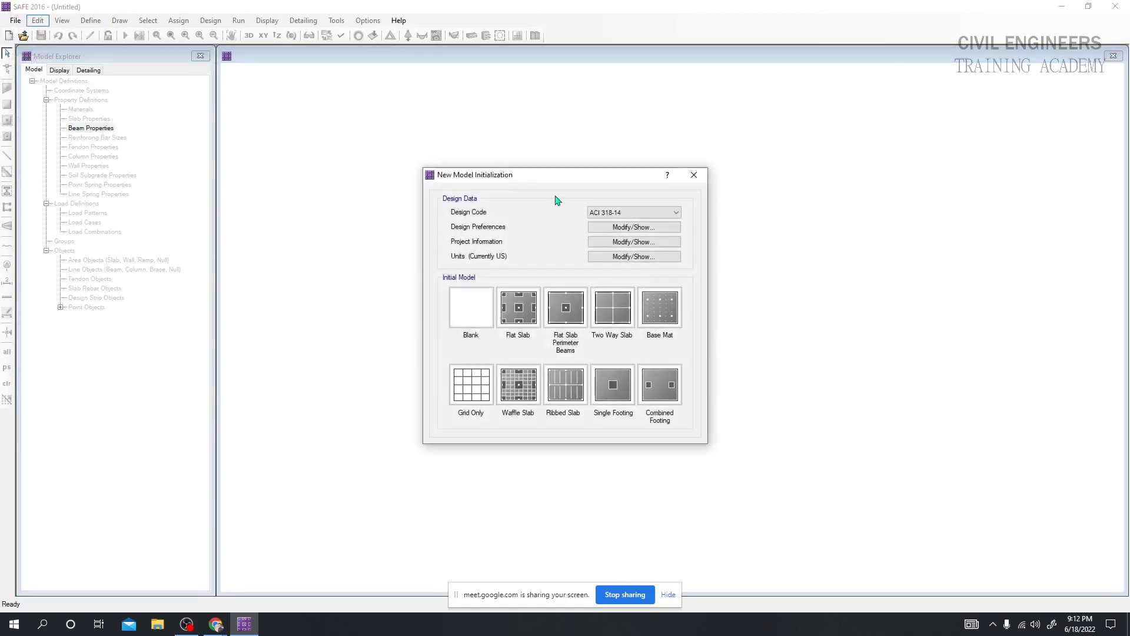
- Set the new model's design code to ACI 318-08
left_click_drag(542, 181, 462, 160)
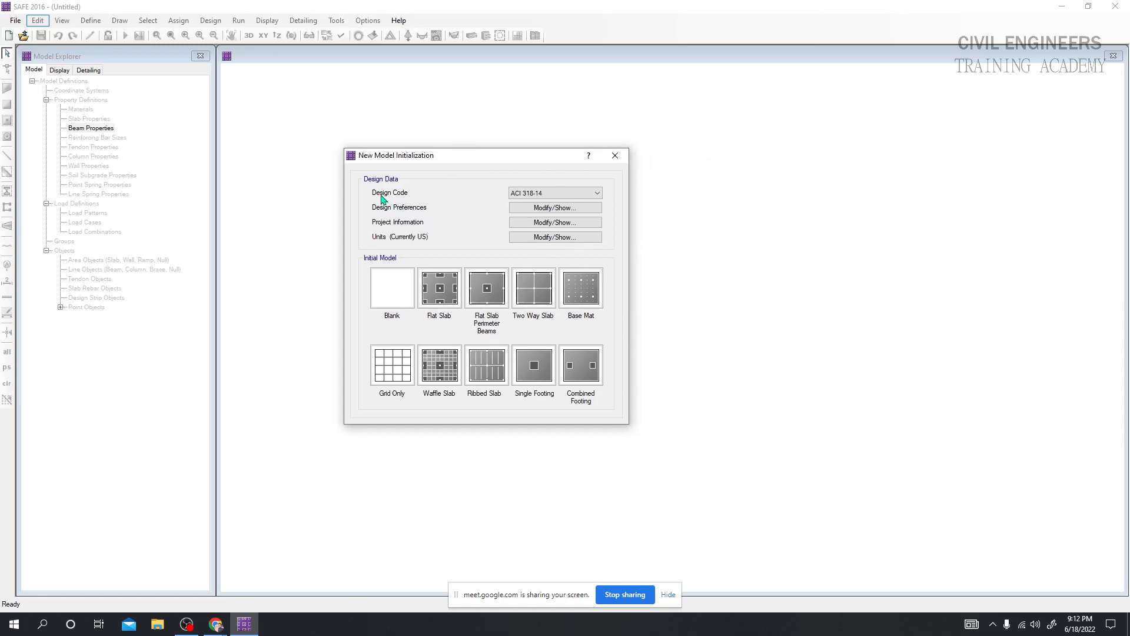
left_click_drag(468, 154, 430, 146)
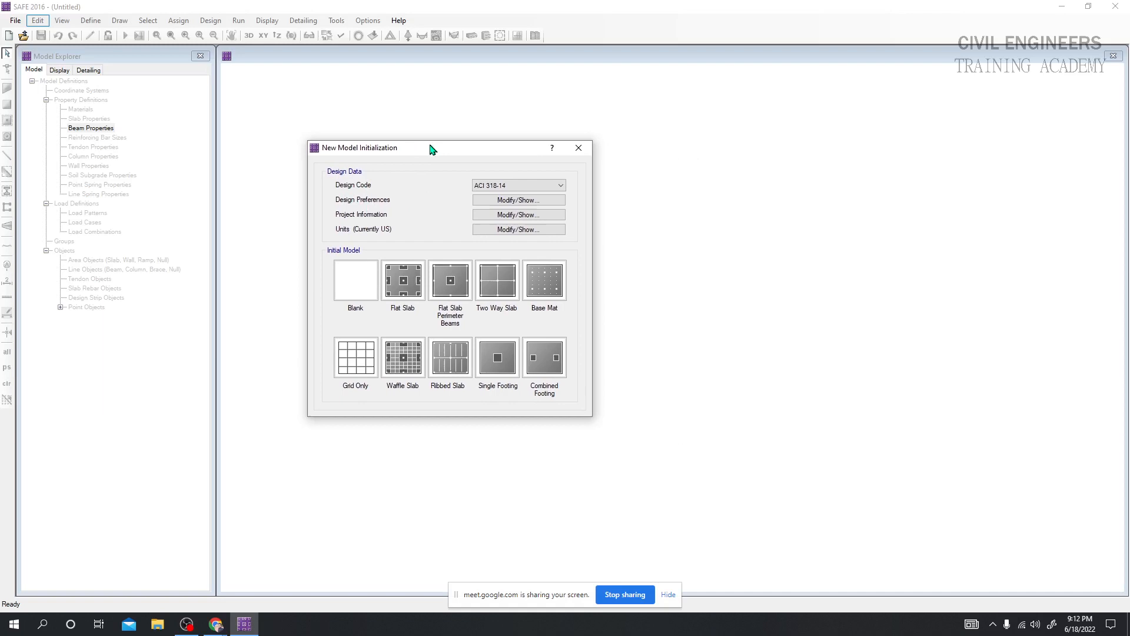
left_click(519, 186)
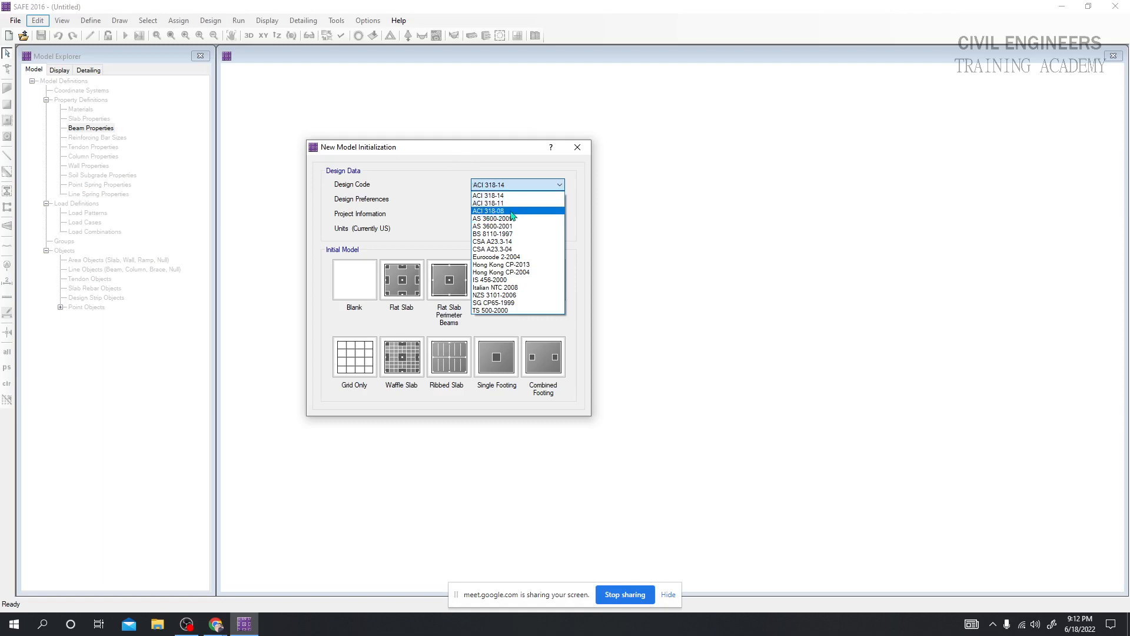
left_click(511, 210)
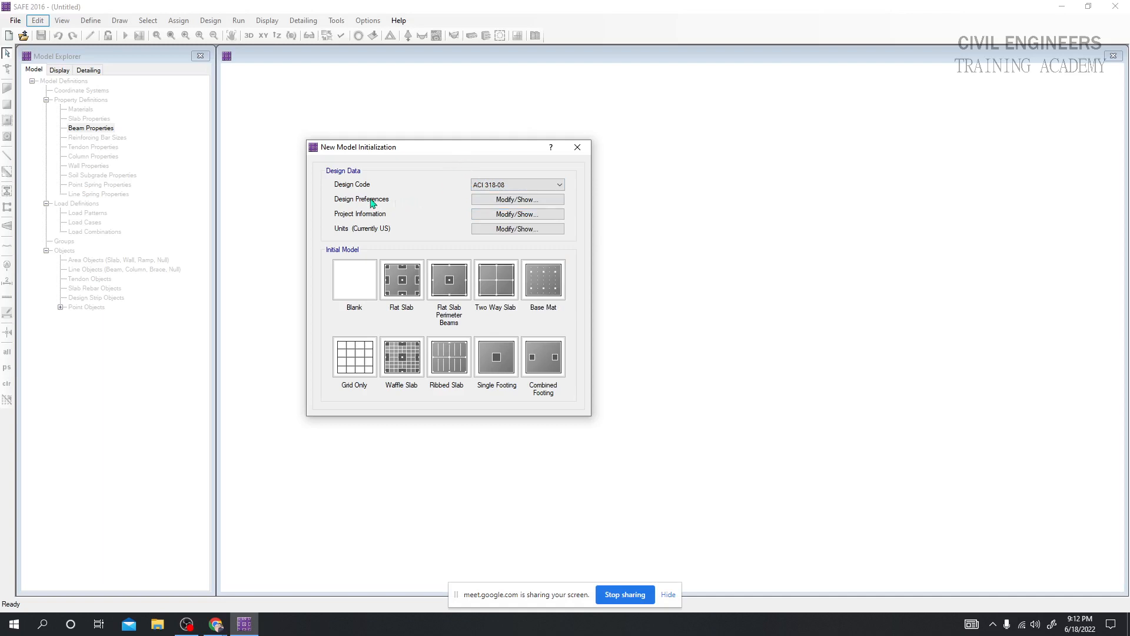
- In the design preferences for minimum slab cover, set the non-prestressed top clear cover to 3 in
left_click(522, 201)
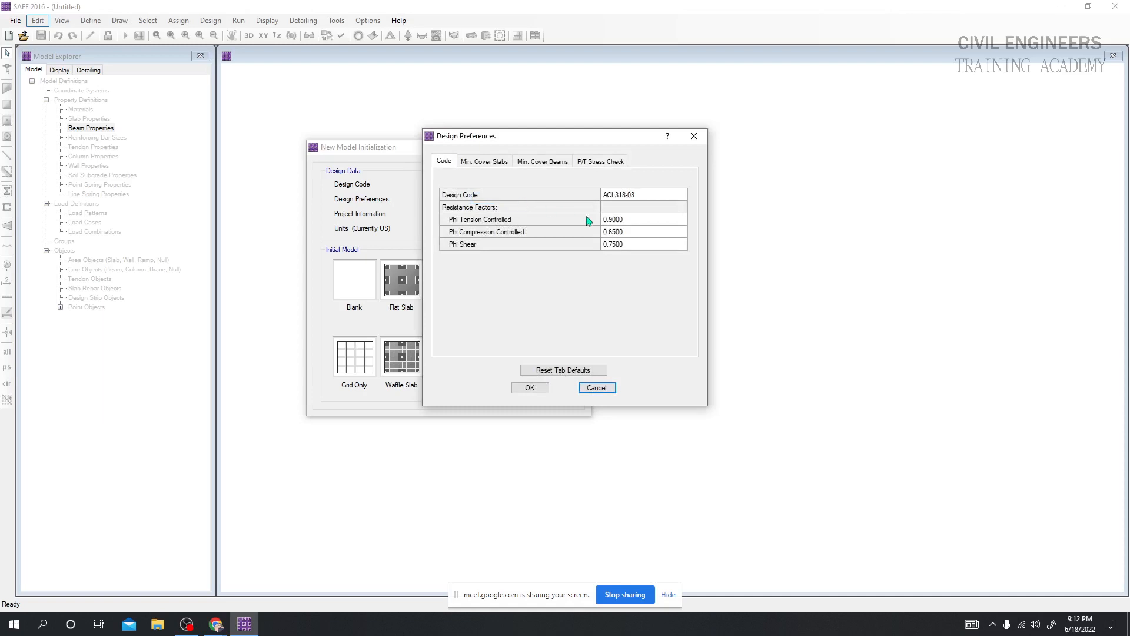
left_click_drag(561, 140, 732, 152)
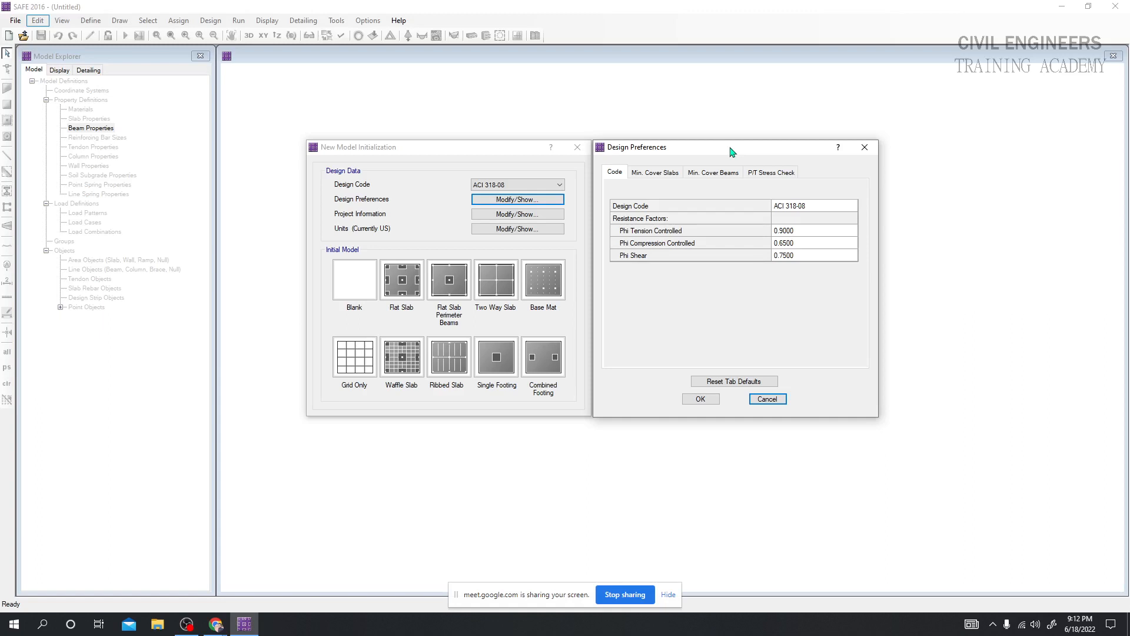
left_click(642, 176)
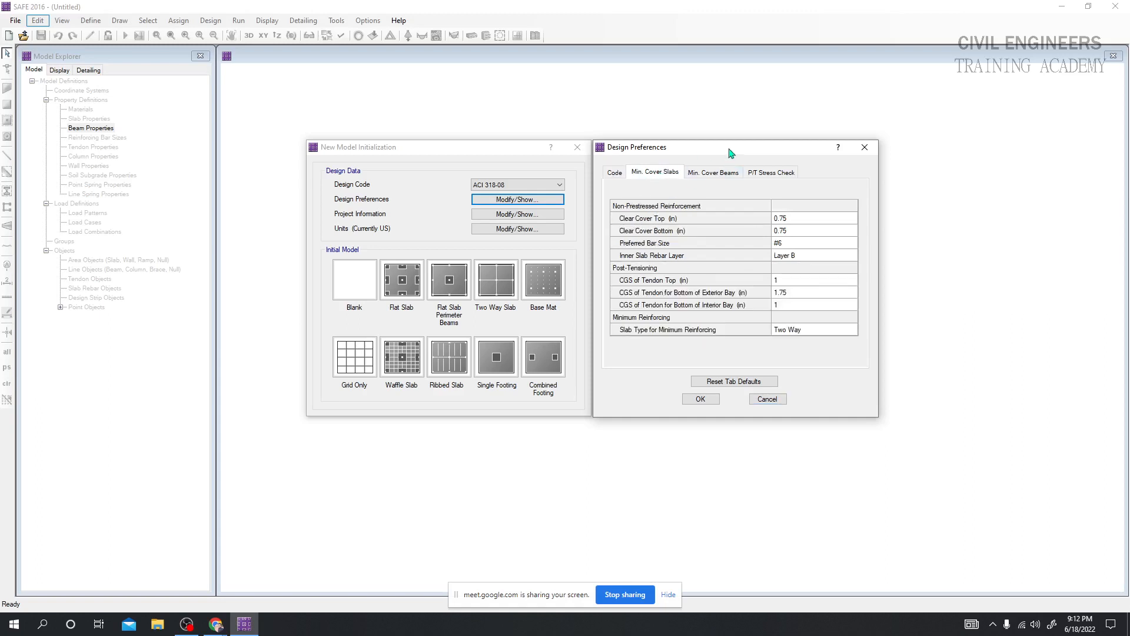
left_click_drag(730, 153, 724, 151)
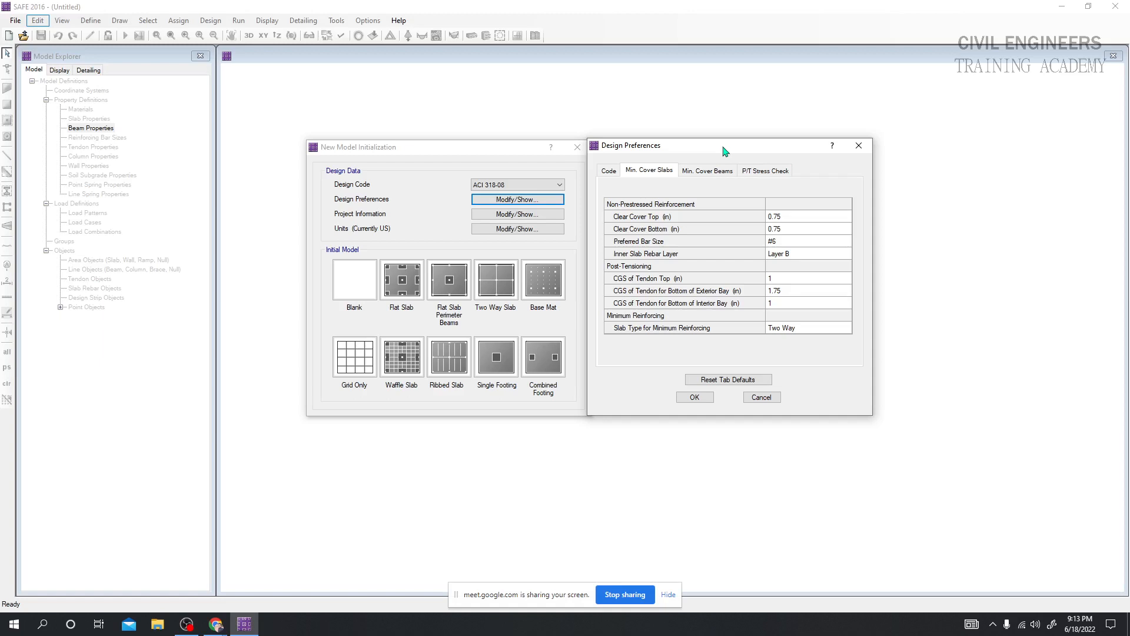
left_click(785, 218)
left_click(794, 217)
left_click_drag(794, 216, 754, 218)
type("3")
- Set the slabs' bottom clear cover to 3 in
left_click(802, 231)
left_click(802, 230)
left_click_drag(802, 230, 752, 230)
type("3")
left_click(787, 221)
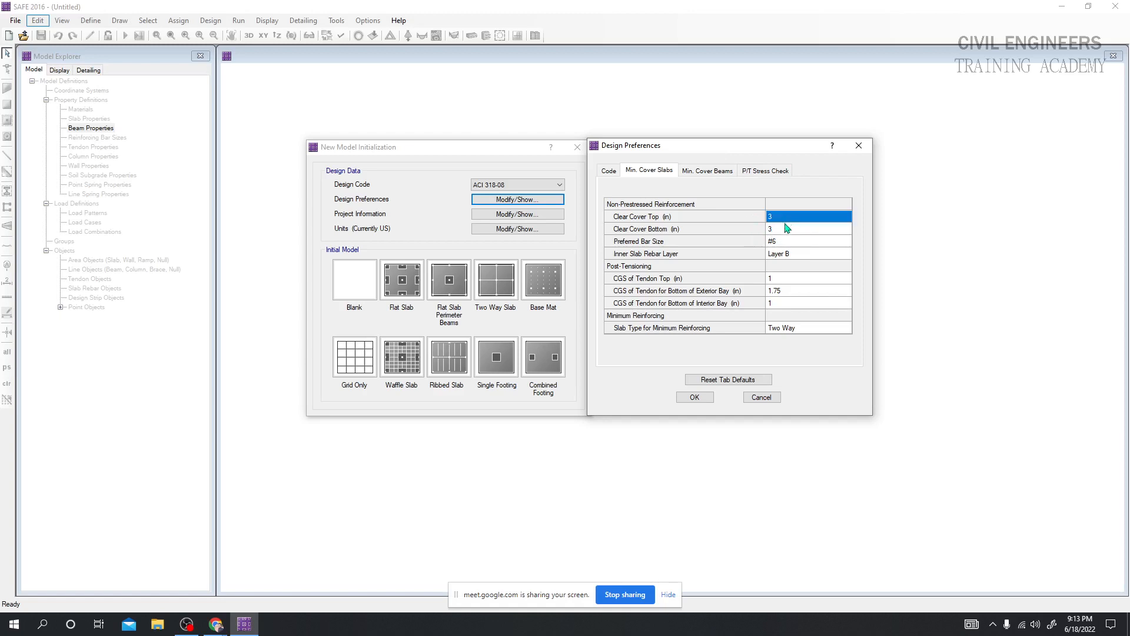
left_click(787, 228)
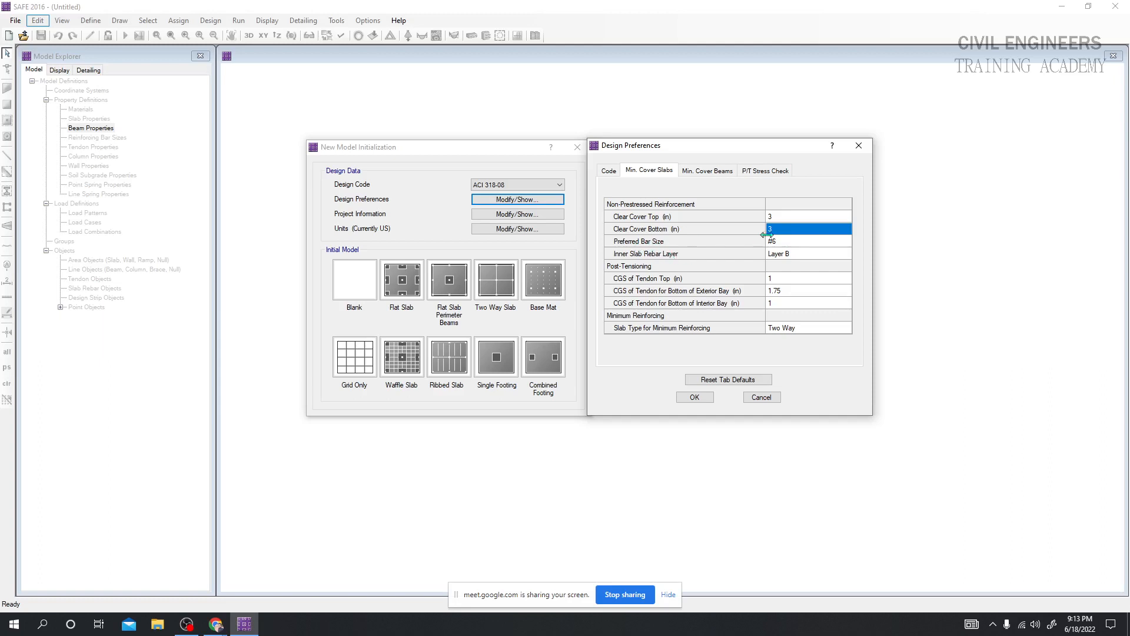
- Set the slabs' preferred bar size to #5 and choose Layer B as the inner slab rebar layer
left_click(791, 241)
left_click(819, 242)
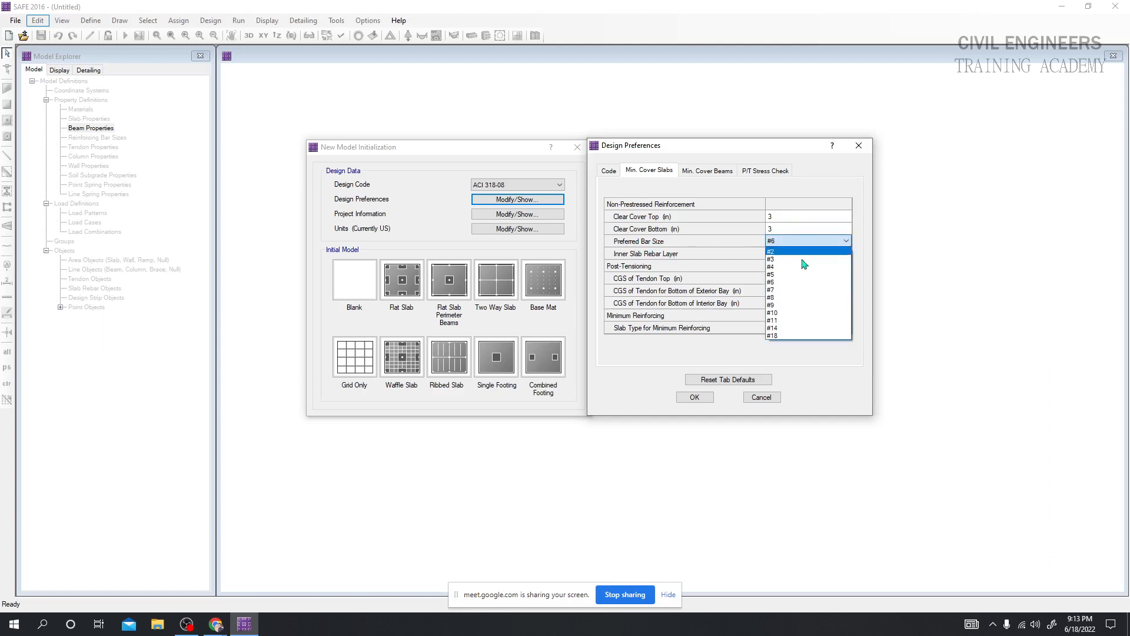
left_click(787, 275)
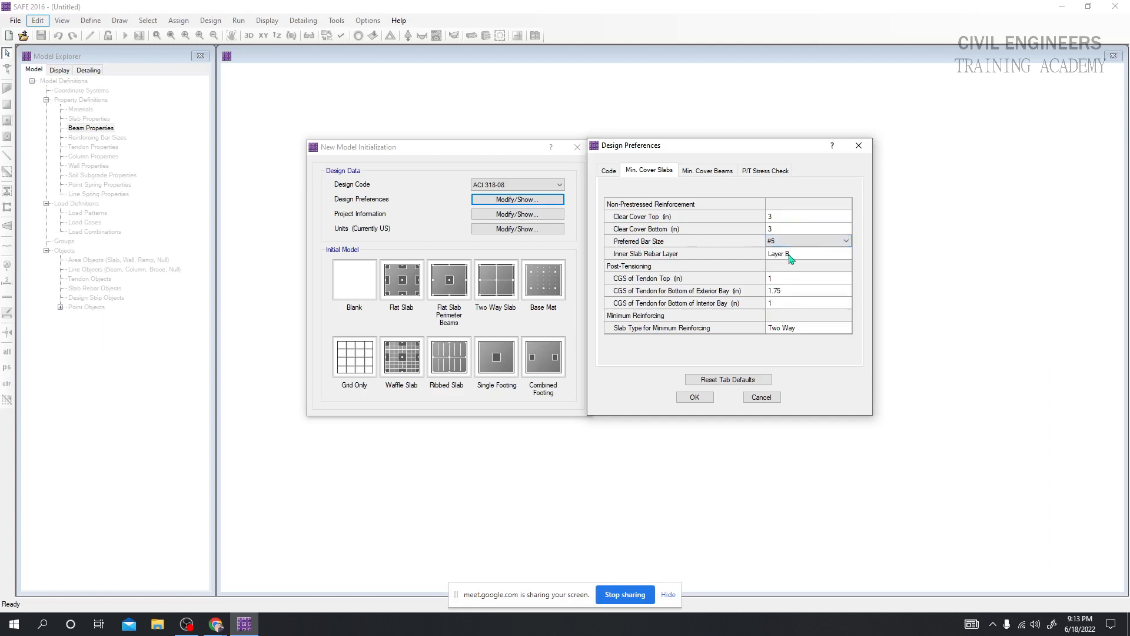
left_click_drag(758, 147, 749, 146)
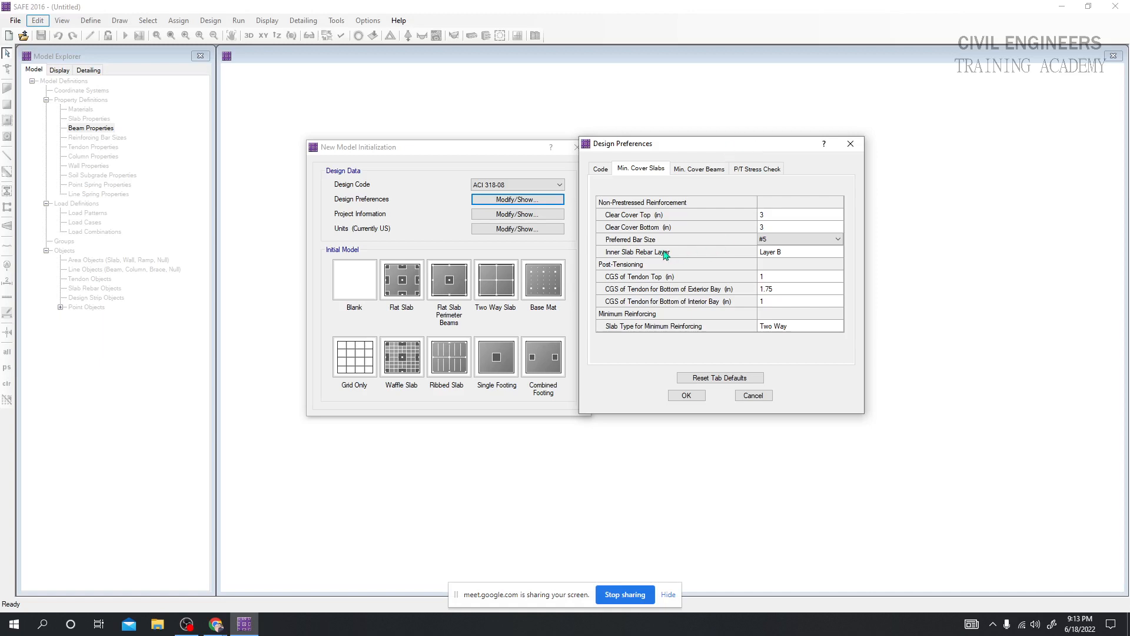
left_click(795, 253)
left_click(837, 252)
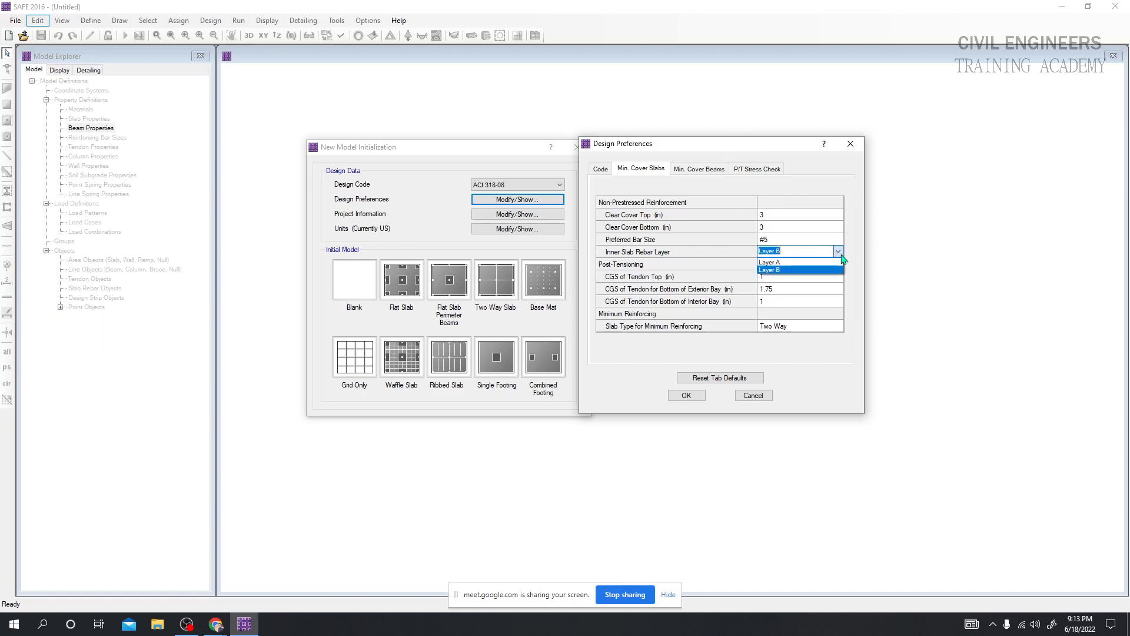
left_click(767, 271)
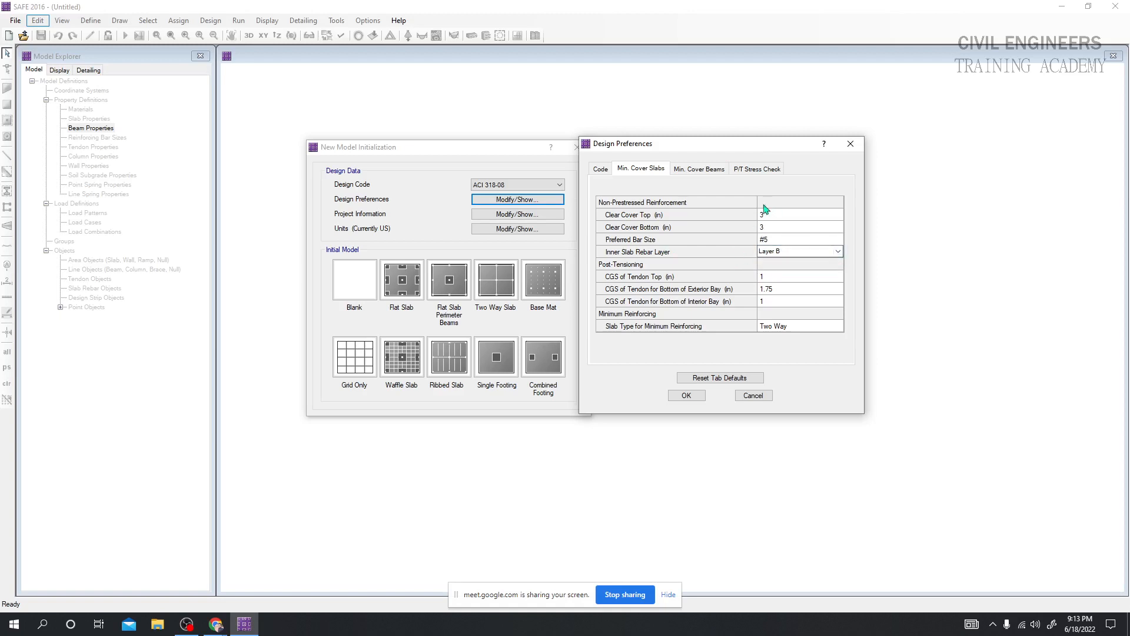
- Review the code factors, slab cover, beam cover and P/T stress check preferences, and accept the design preferences
left_click(603, 169)
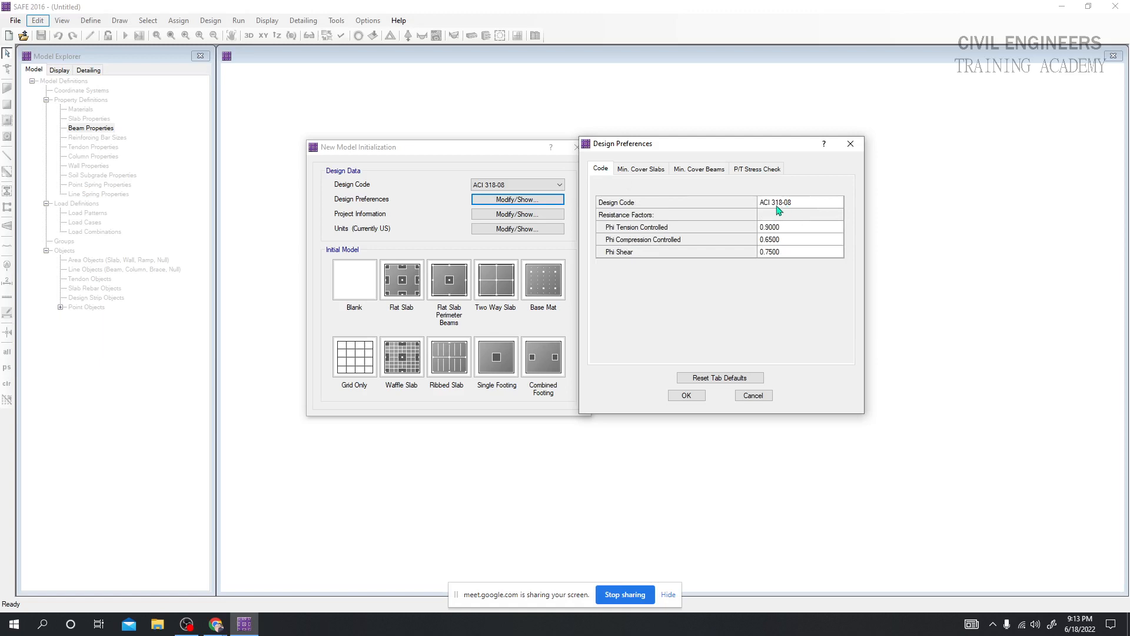
left_click(645, 169)
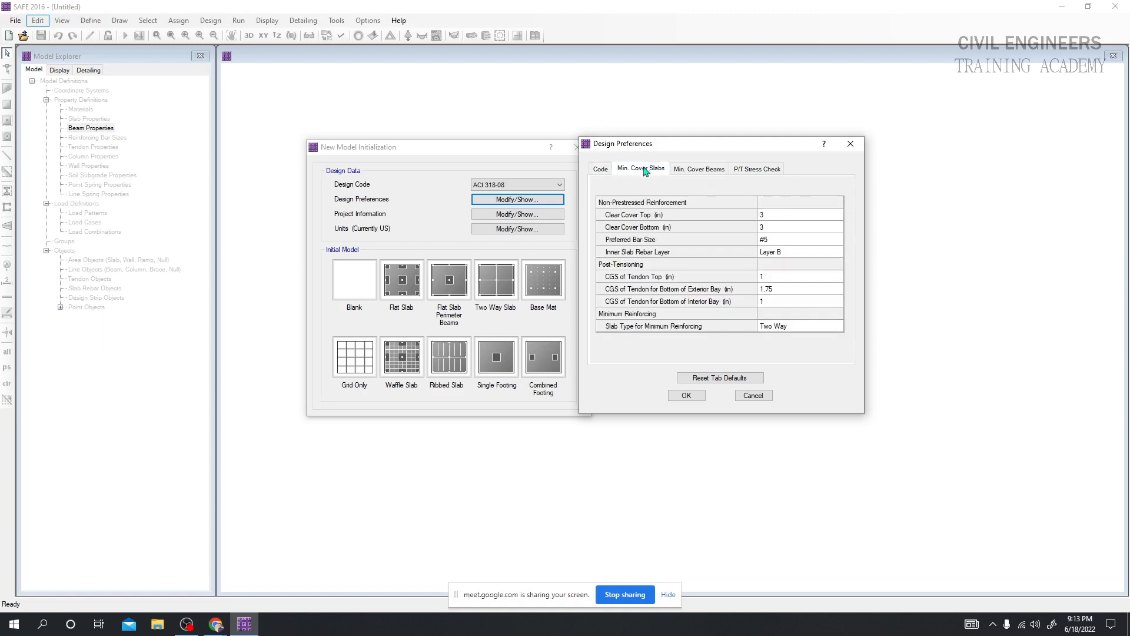
left_click(698, 170)
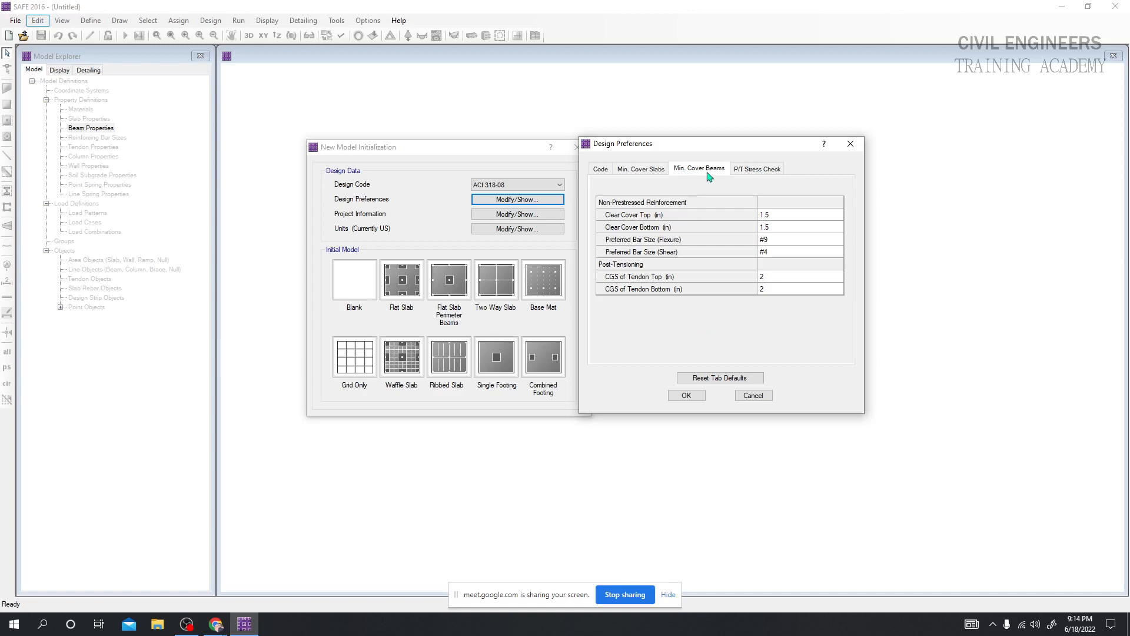
left_click(747, 173)
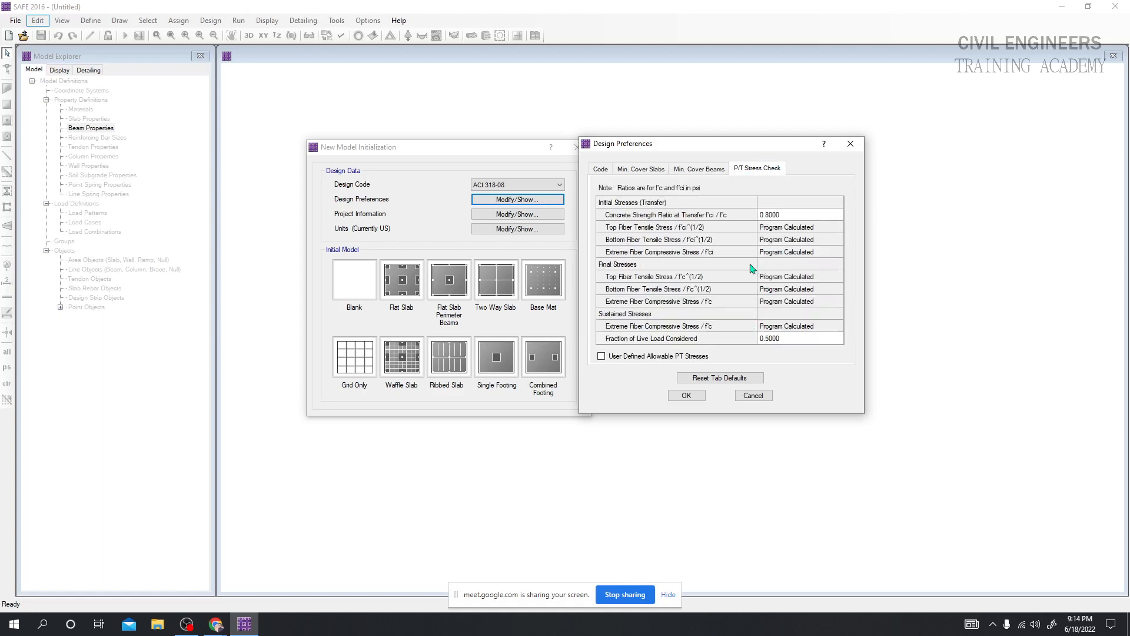
left_click(640, 170)
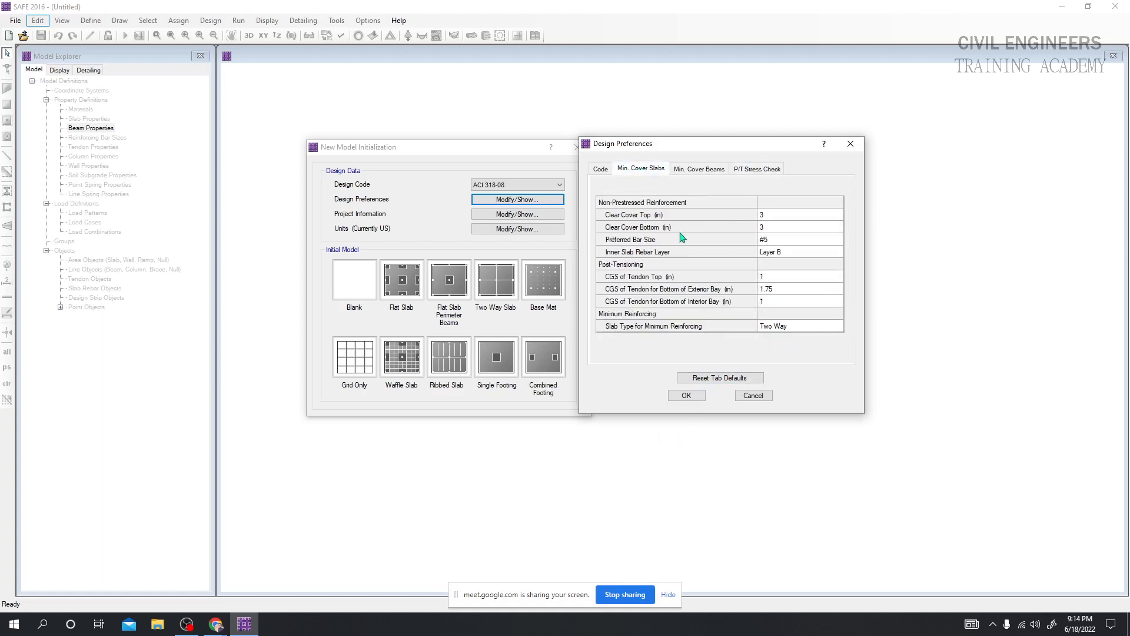
left_click(685, 396)
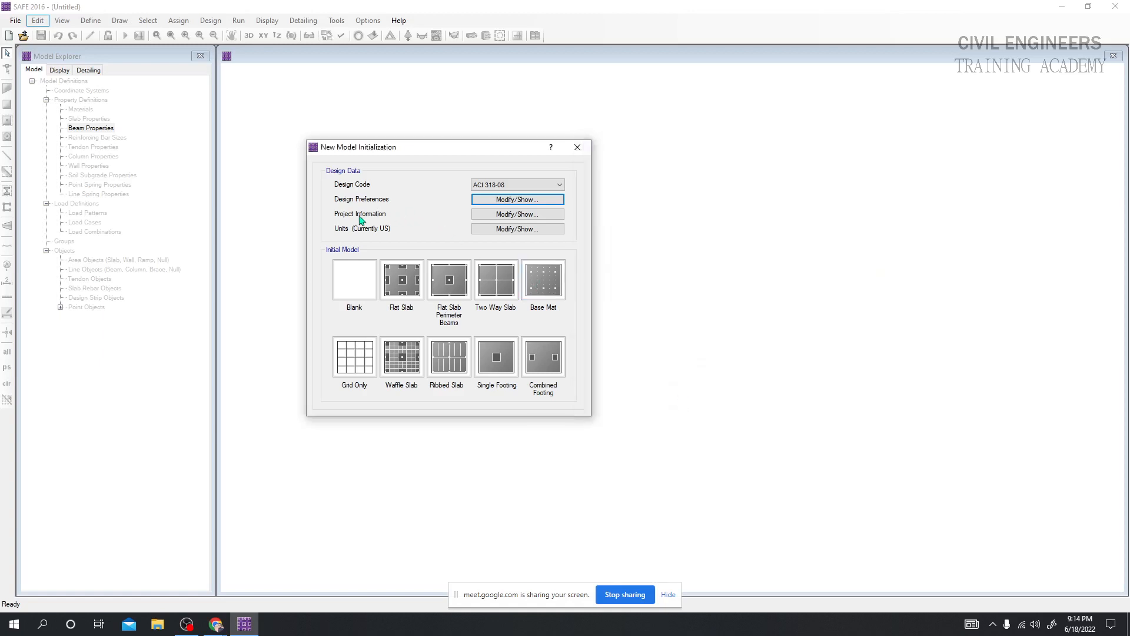
- Go through the client, company and model fields of the project information, leaving them all blank
left_click(501, 215)
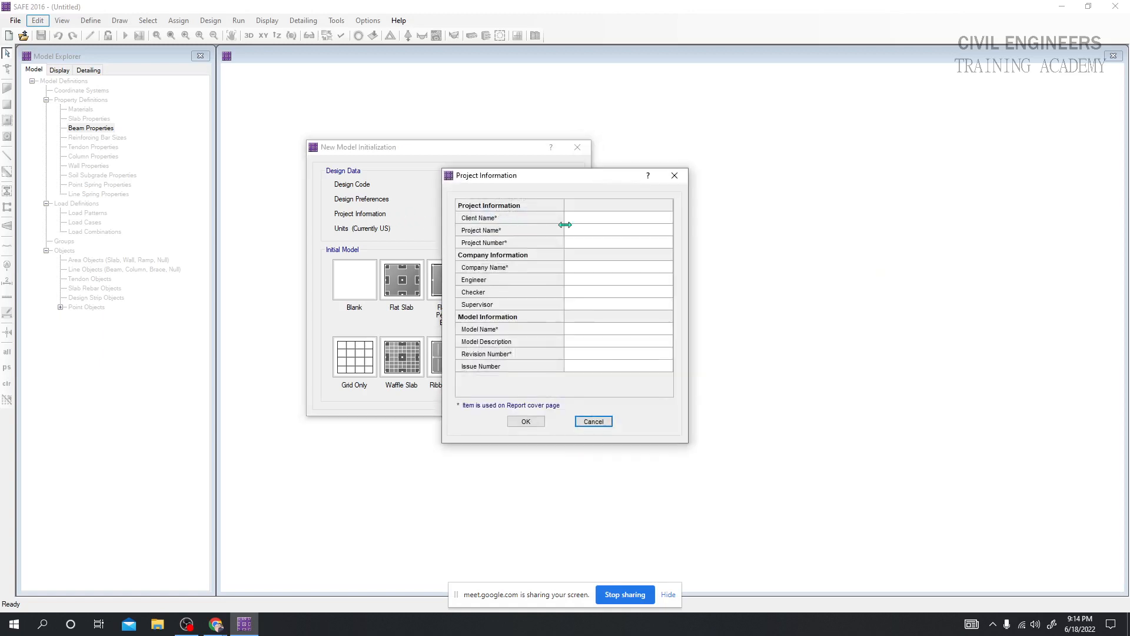
left_click(594, 219)
left_click(599, 217)
left_click(601, 230)
left_click(593, 217)
left_click(593, 217)
left_click(590, 230)
left_click(593, 228)
left_click(595, 240)
left_click(596, 240)
left_click(597, 269)
left_click(592, 281)
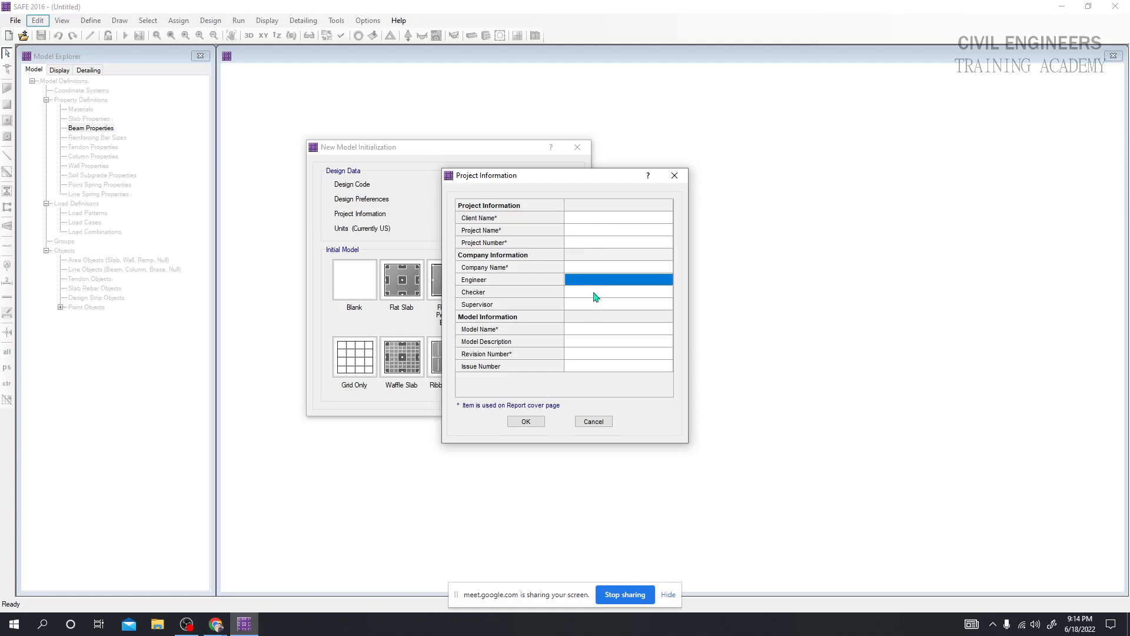
left_click(594, 294)
left_click(594, 306)
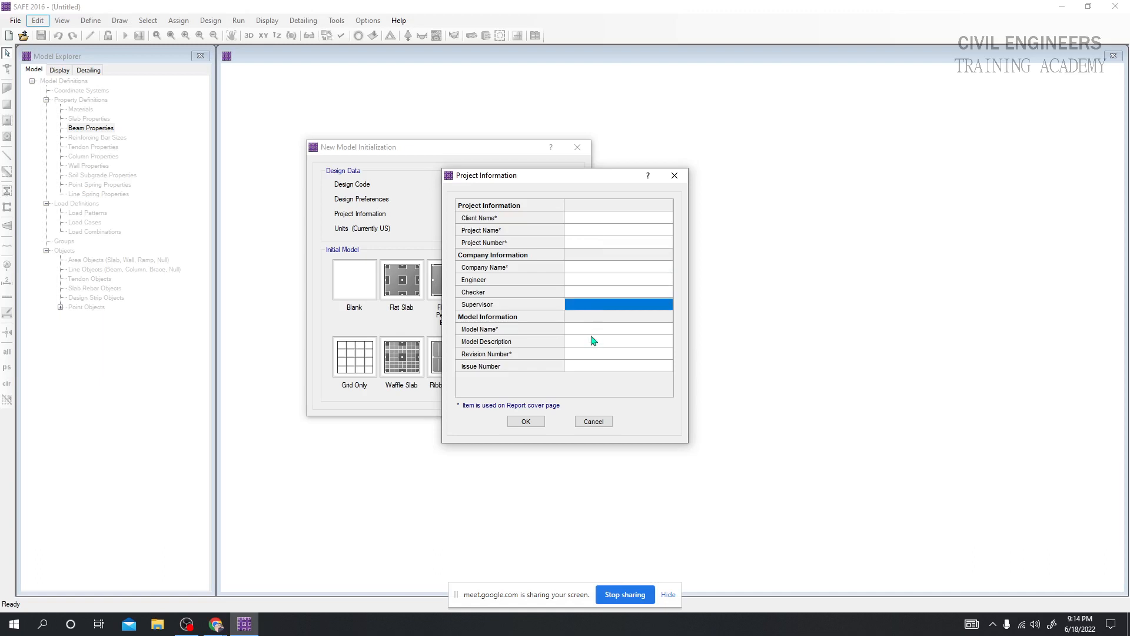
left_click(593, 330)
left_click(596, 343)
left_click(594, 355)
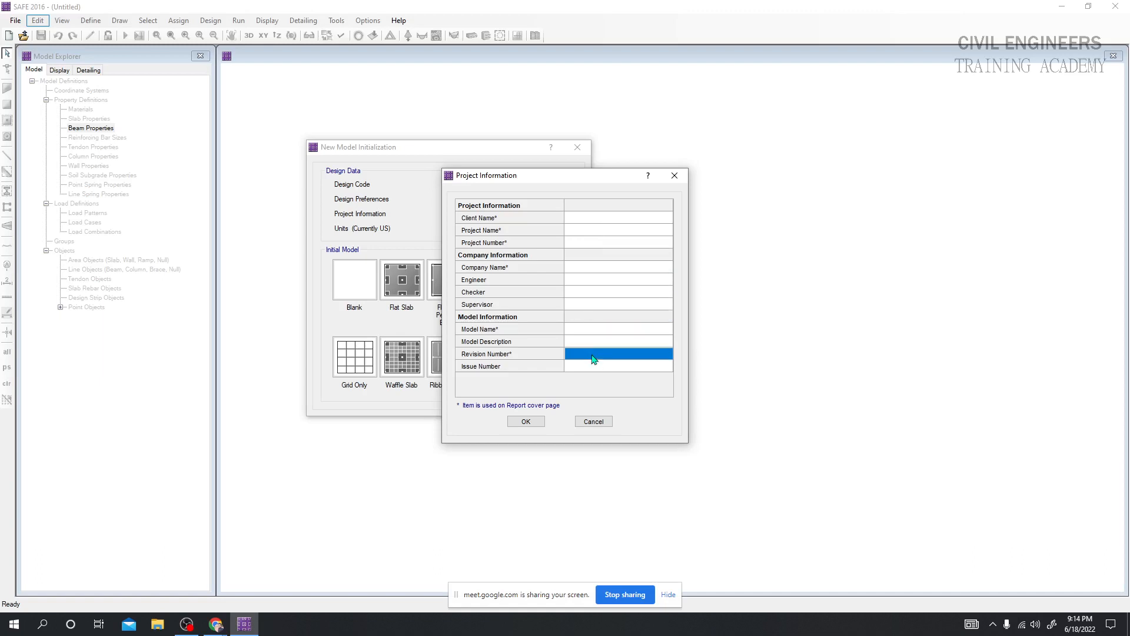
left_click(591, 368)
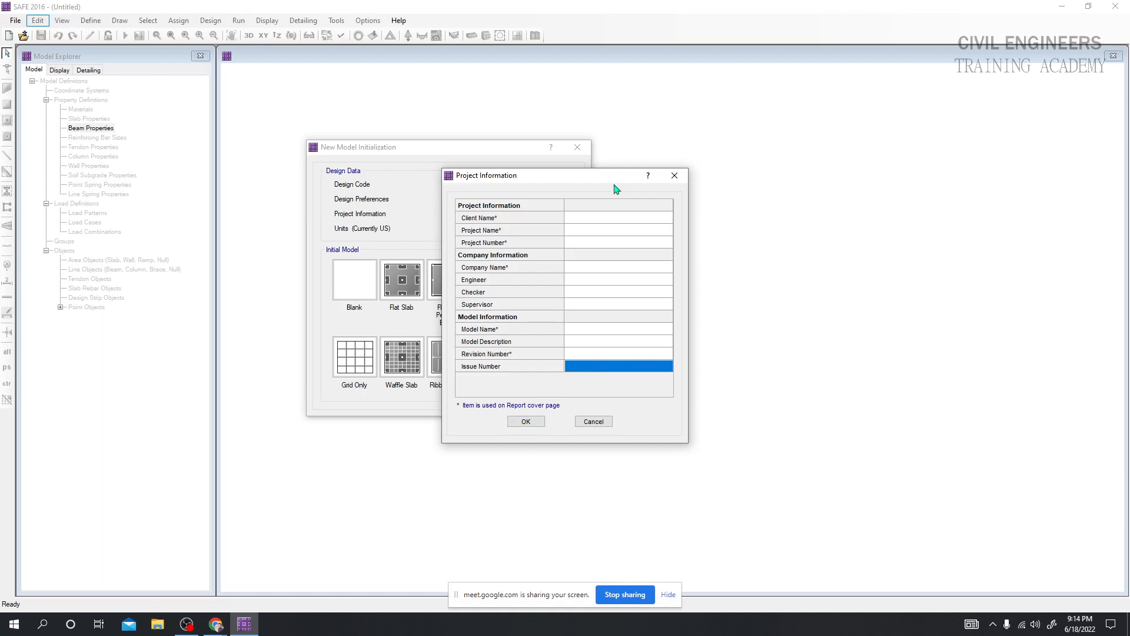
left_click(525, 422)
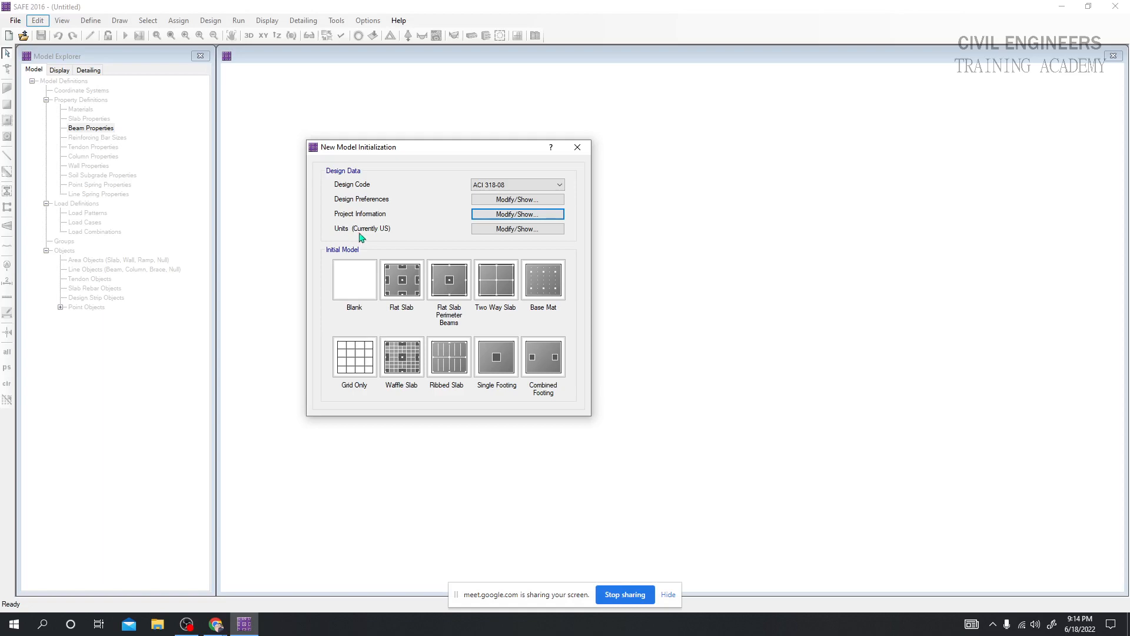
- Switch the model's units to the metric defaults
left_click(494, 235)
left_click_drag(533, 118, 802, 105)
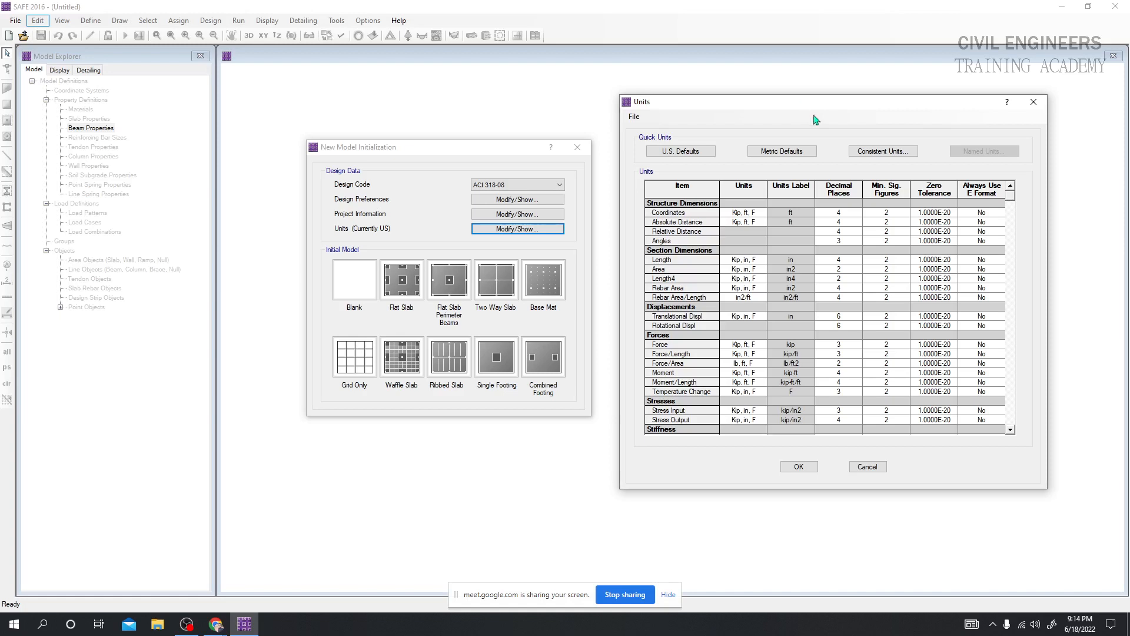
left_click(798, 151)
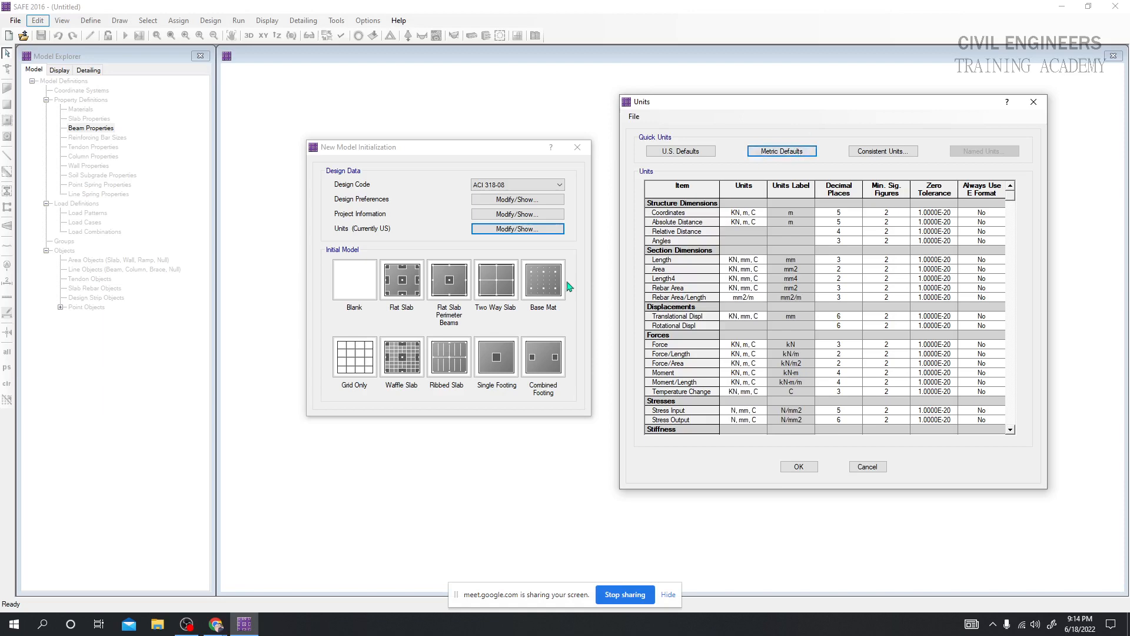
left_click(216, 624)
left_click(151, 574)
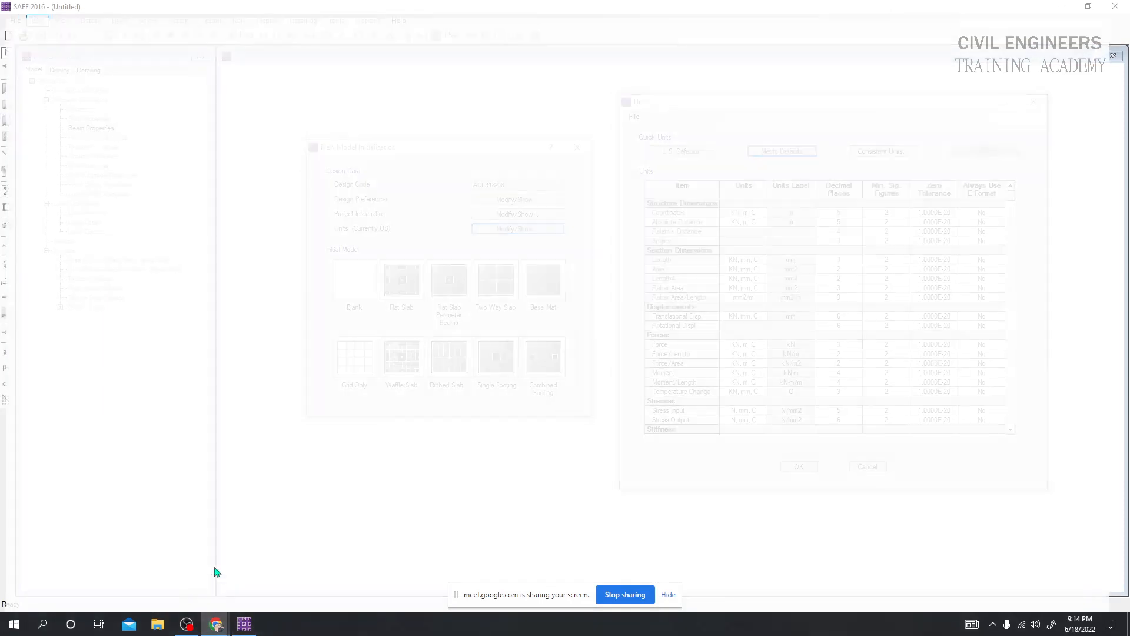
left_click(1059, 8)
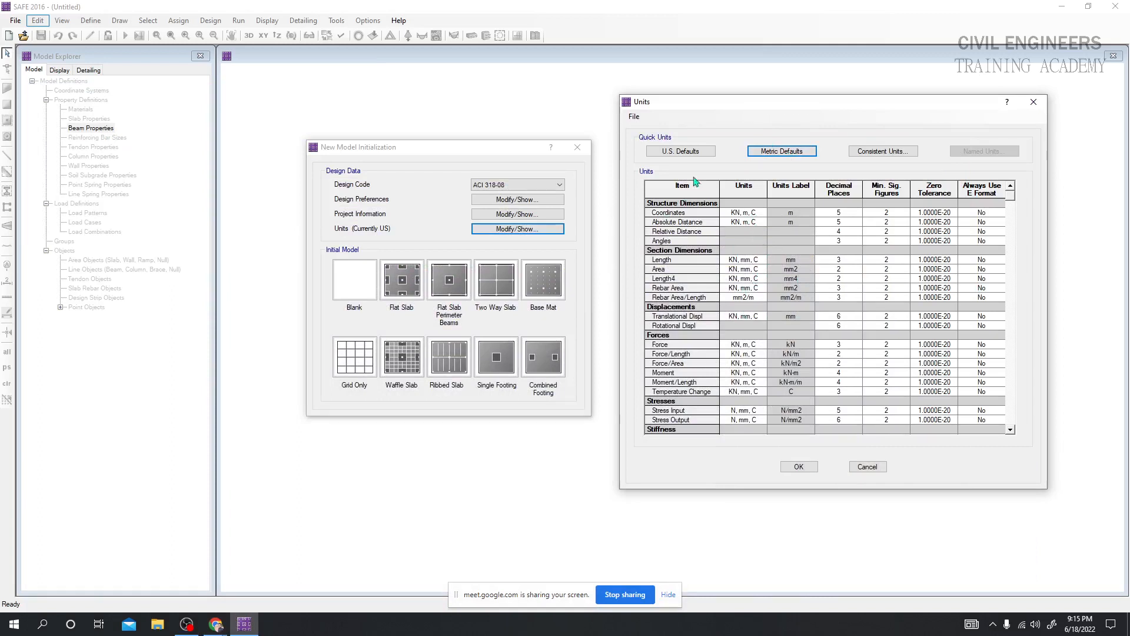
- Switch the model's units to the U.S. defaults
left_click(688, 154)
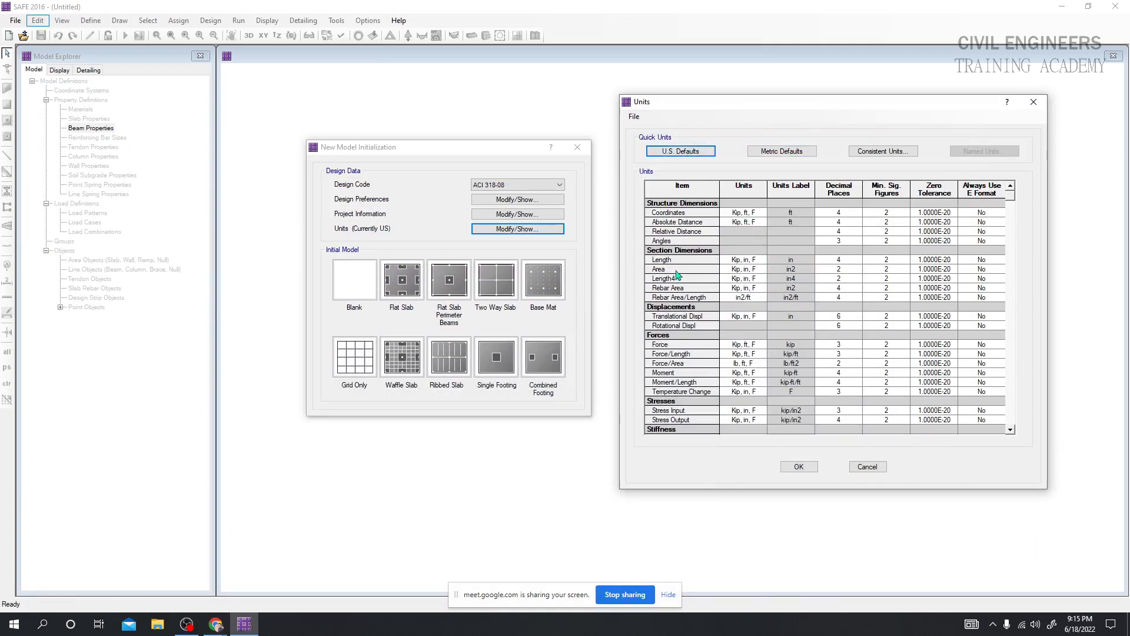
- Try Kip, ft, F units for the section area, and set them back to Kip, in, F
left_click(788, 269)
left_click(759, 271)
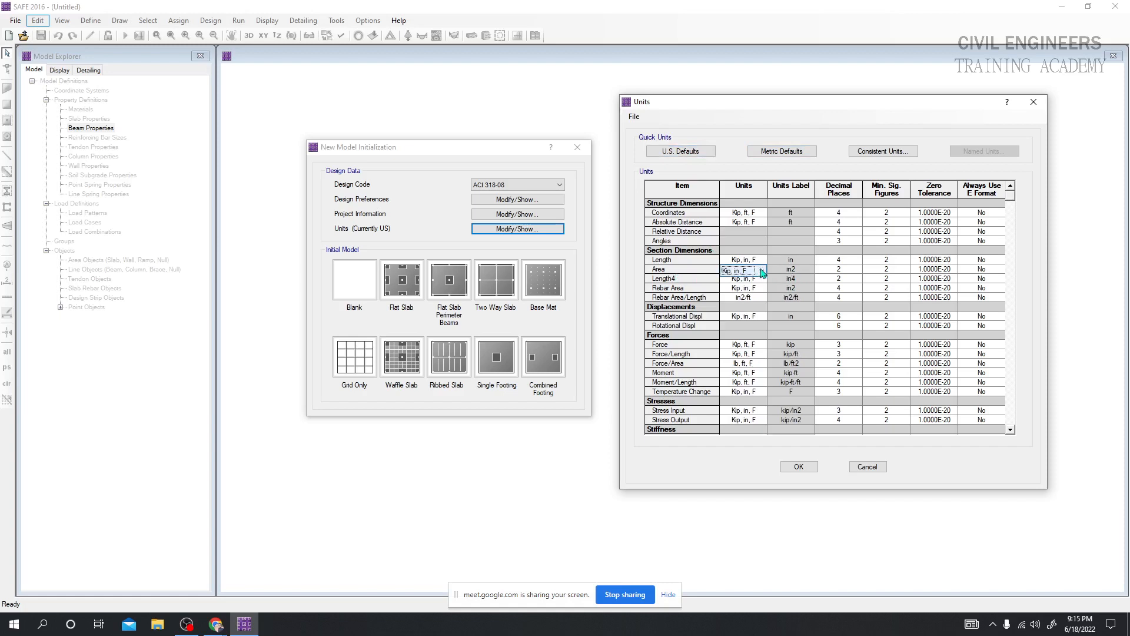
left_click(762, 271)
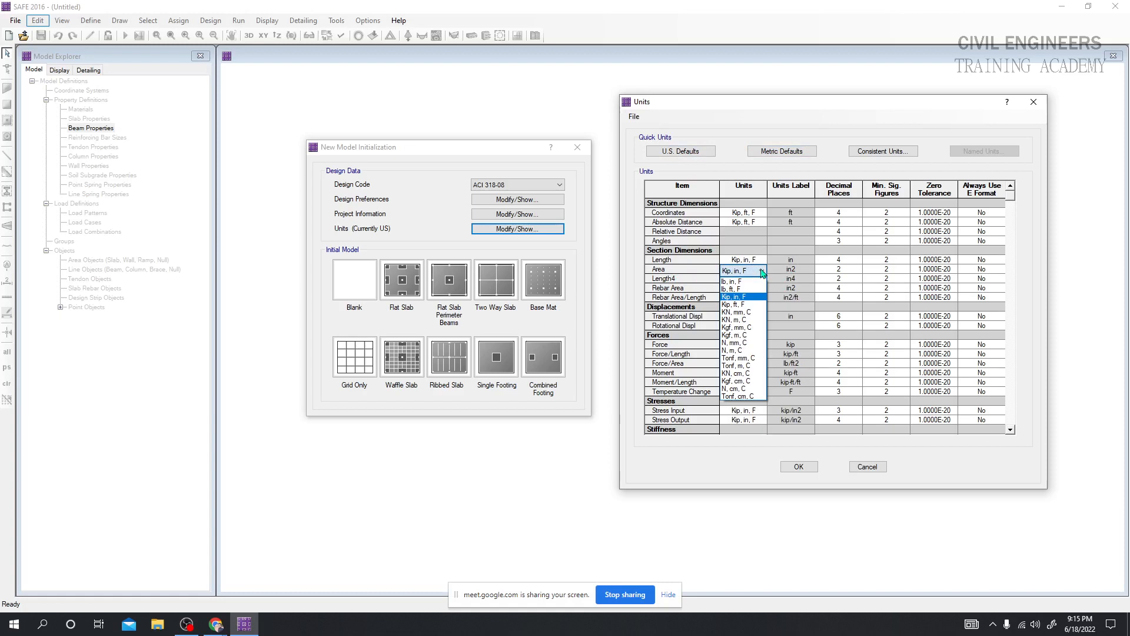
left_click(749, 305)
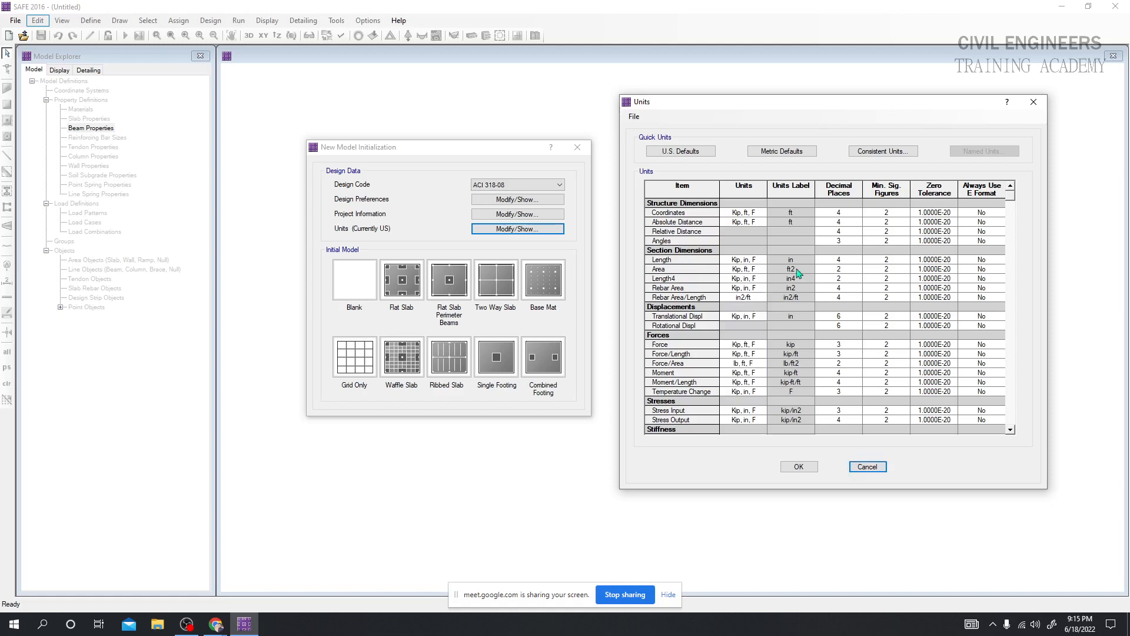
left_click(760, 269)
left_click(761, 270)
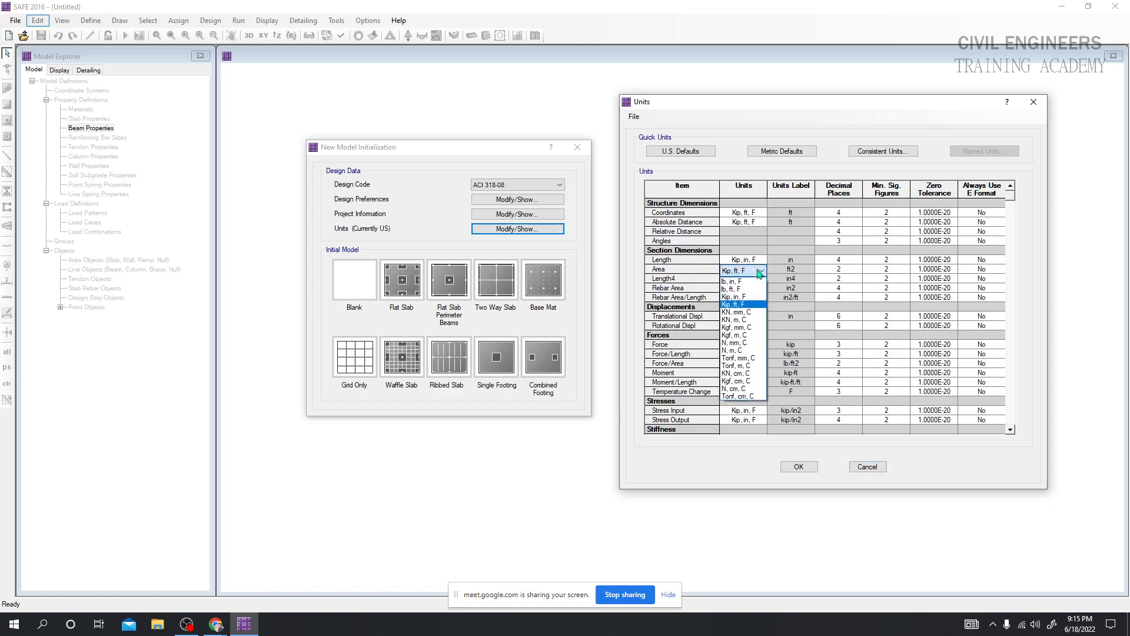
left_click(743, 296)
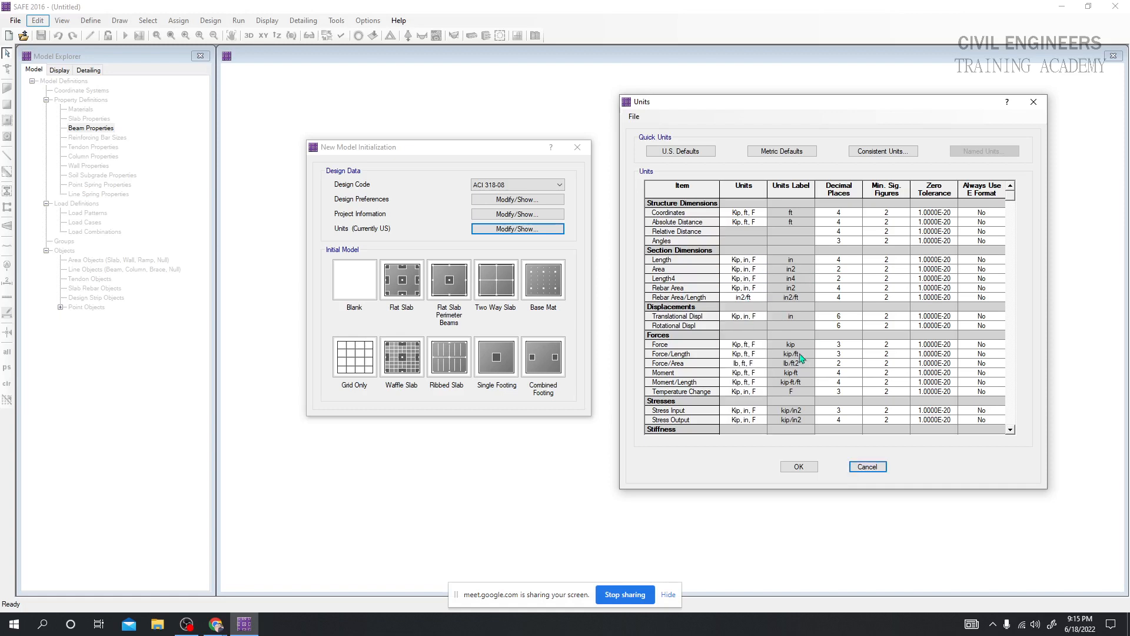
- Go through the decimal places and the rest of the units list, and accept the U.S. default units
left_click(848, 213)
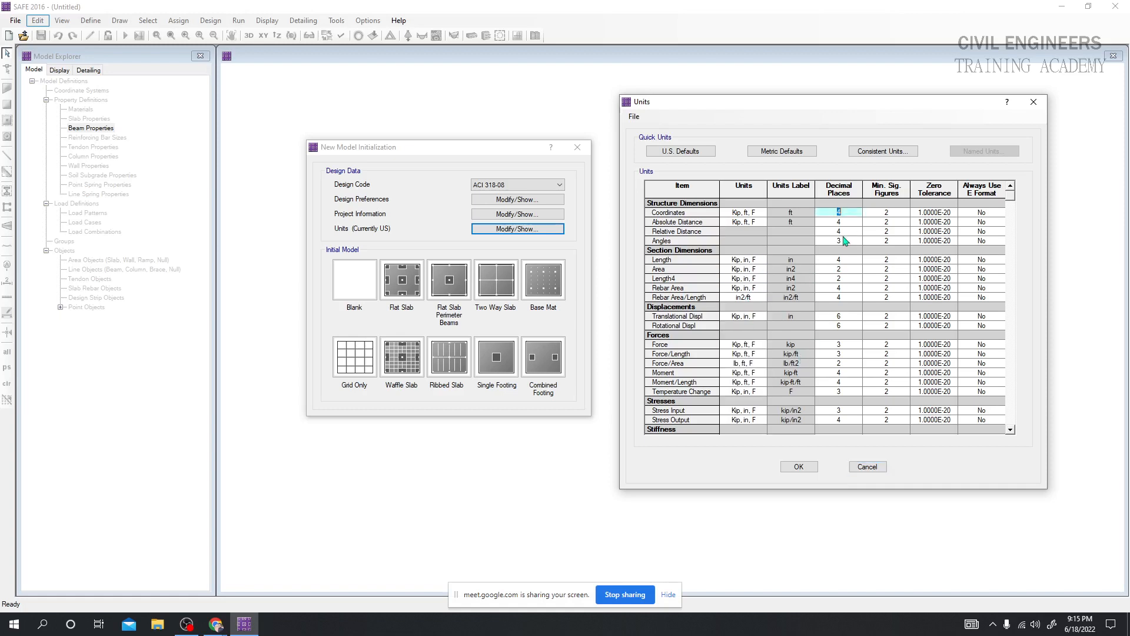
left_click(844, 233)
left_click(848, 269)
left_click(846, 297)
left_click(843, 316)
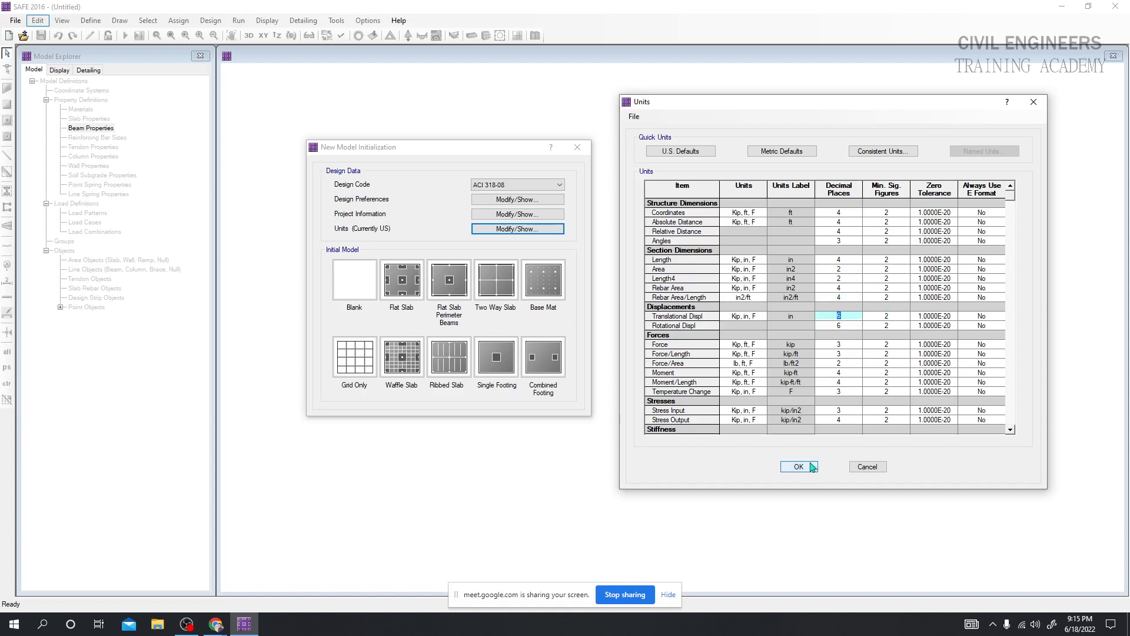
key("Tab")
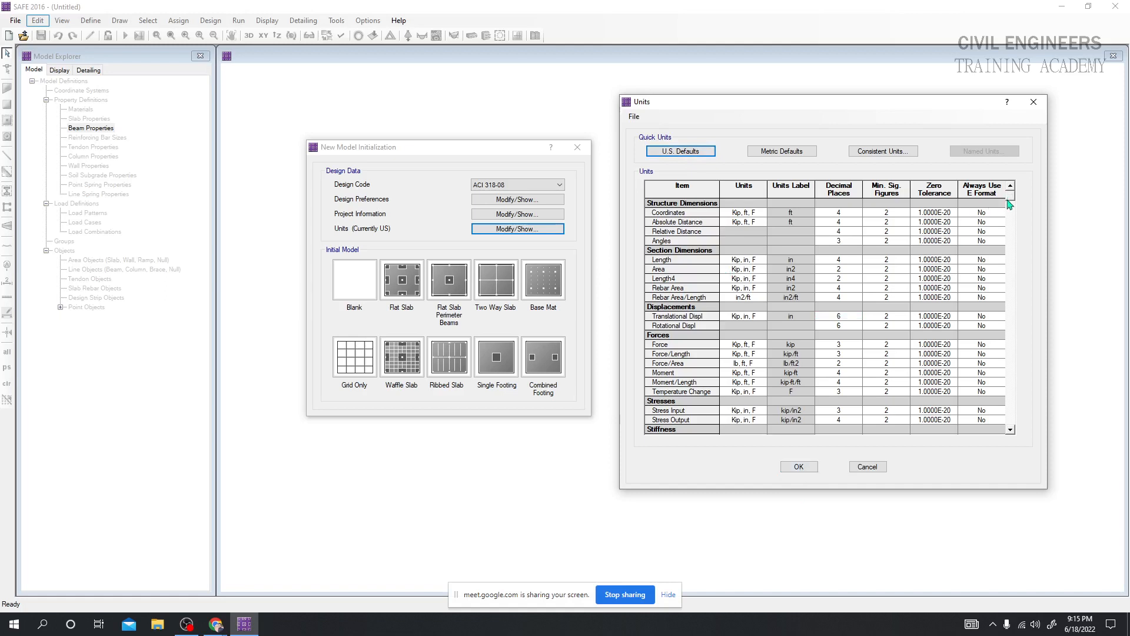
left_click_drag(1009, 203, 998, 433)
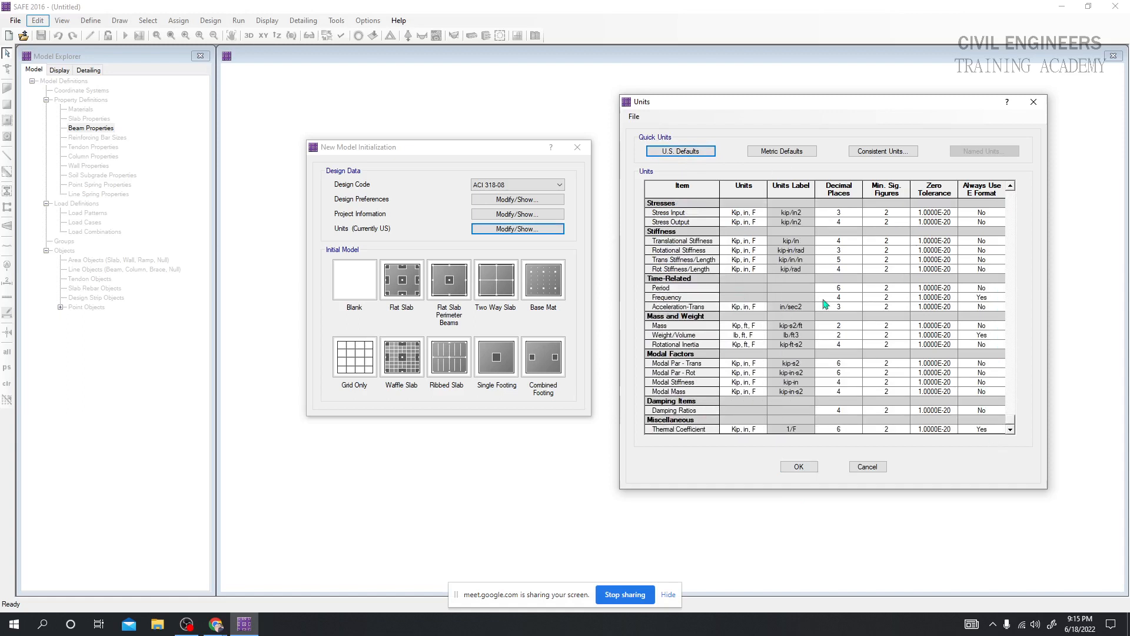
left_click(798, 467)
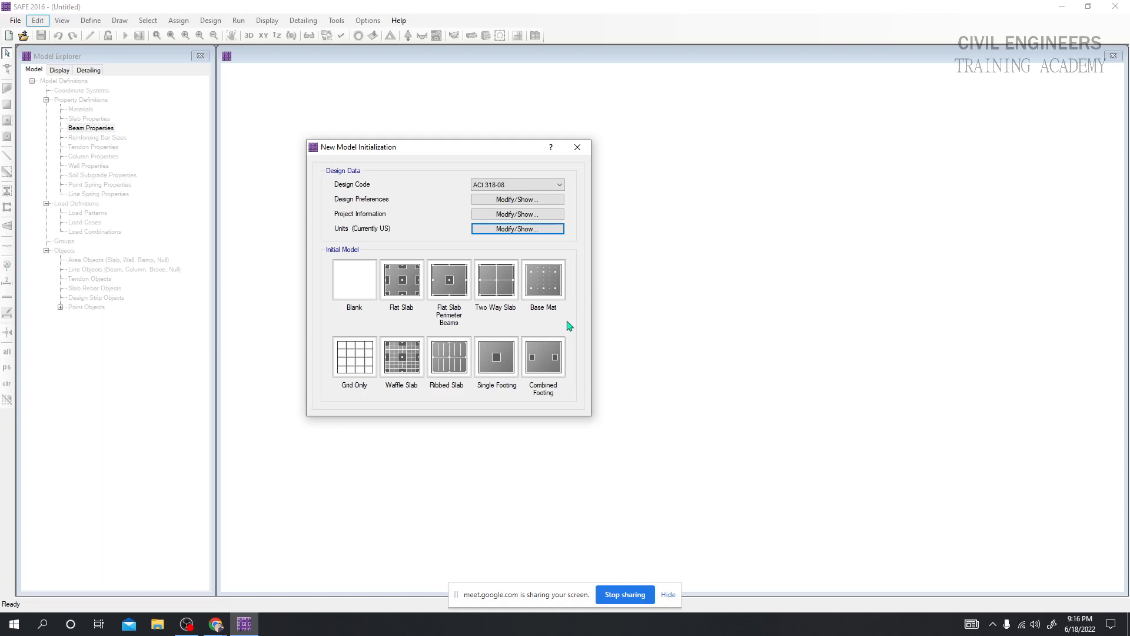
- Create a Grid Only model with a Cartesian grid of 4 lines each in X and Y, spaced 24 ft apart
left_click(352, 367)
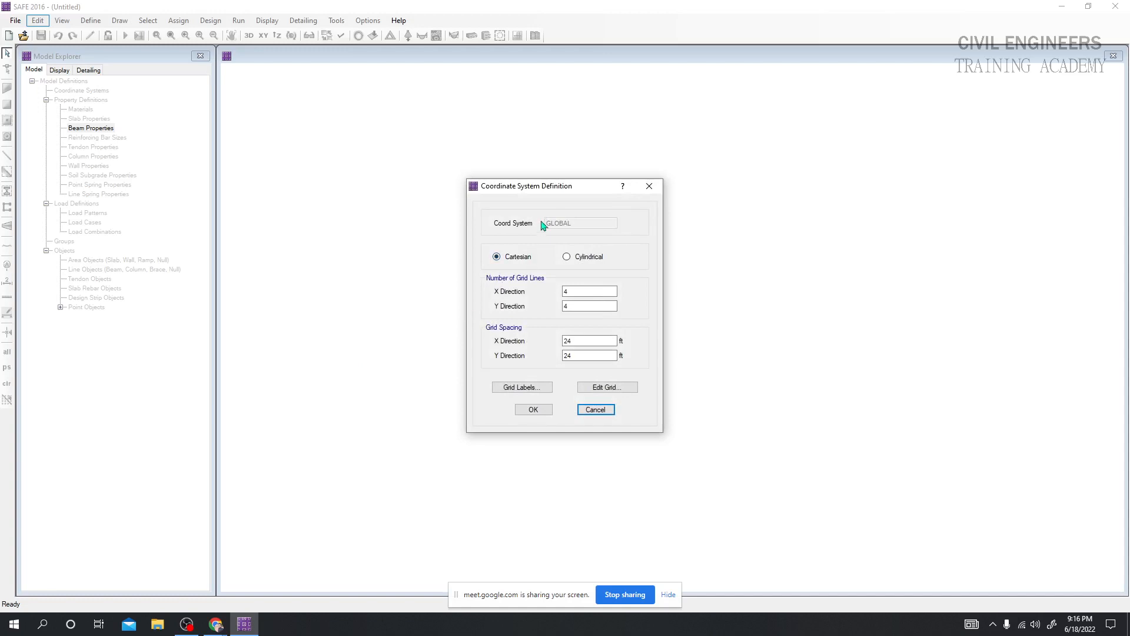
left_click_drag(531, 186, 477, 181)
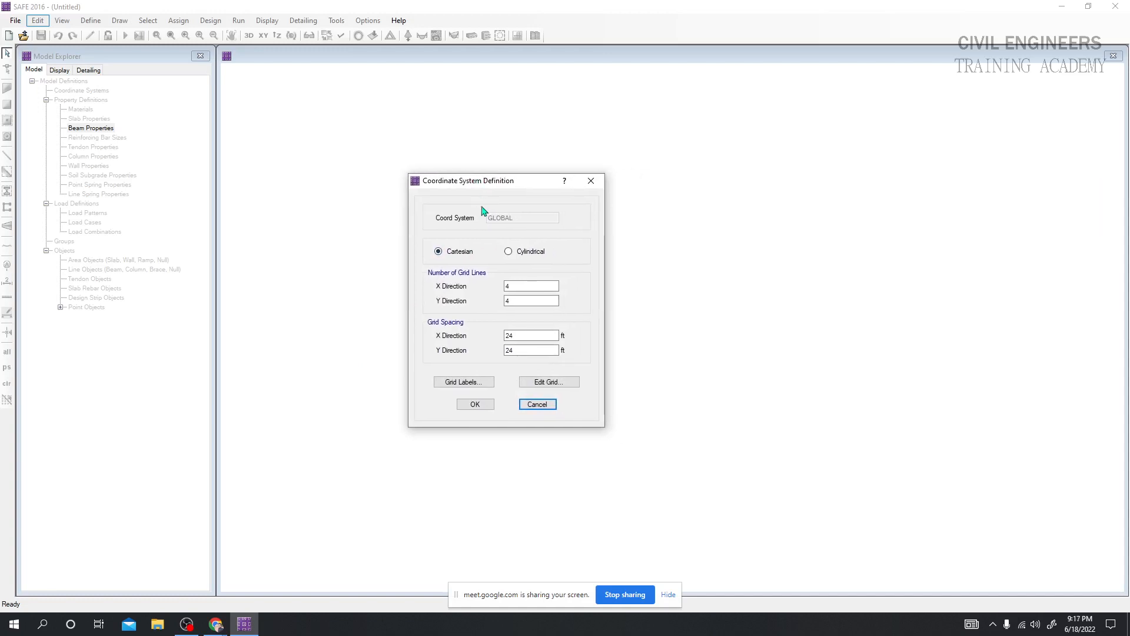
double_click(512, 286)
key("Tab")
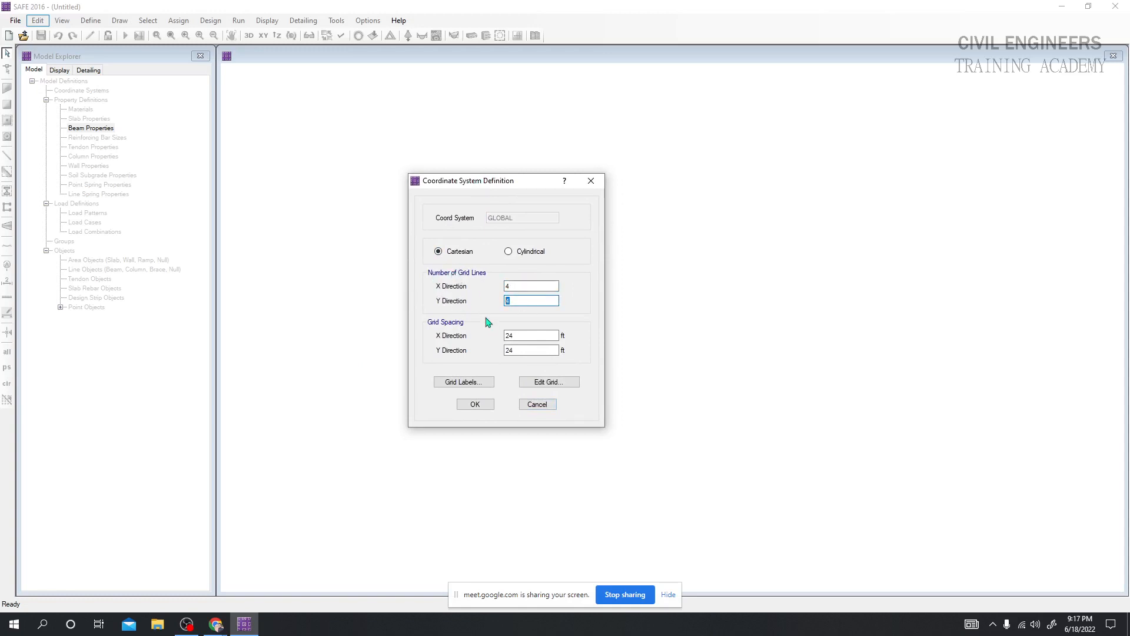
double_click(518, 334)
double_click(509, 285)
double_click(512, 300)
left_click(527, 286)
double_click(507, 301)
left_click_drag(510, 287, 494, 286)
left_click(519, 300)
left_click(470, 406)
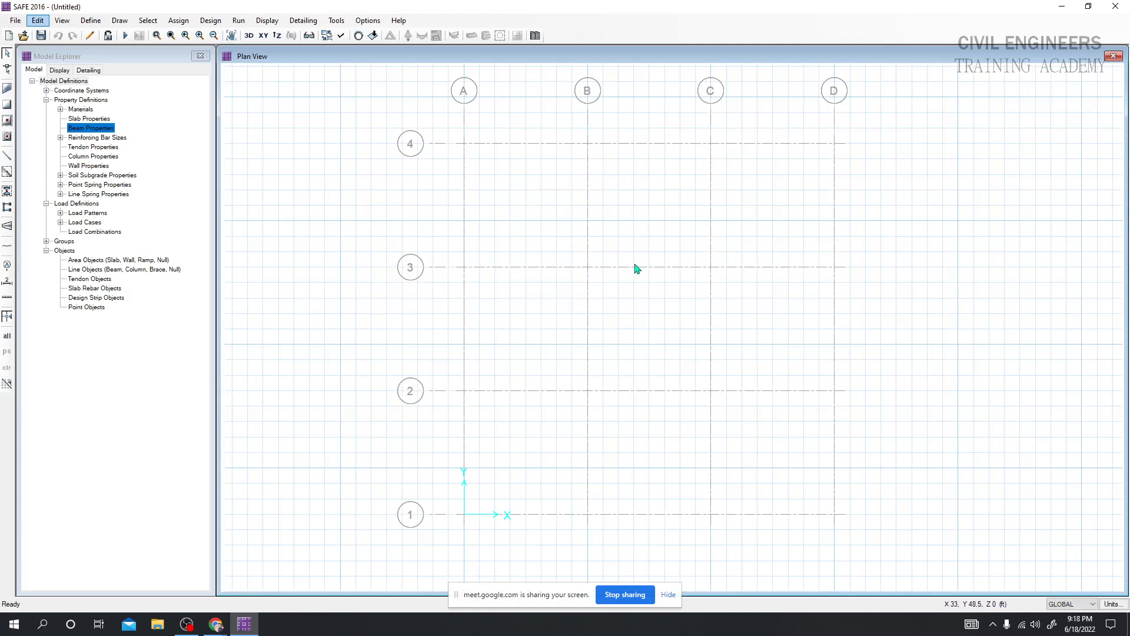
- Unlock onscreen grid system editing in the plan view and lock it again
right_click(268, 189)
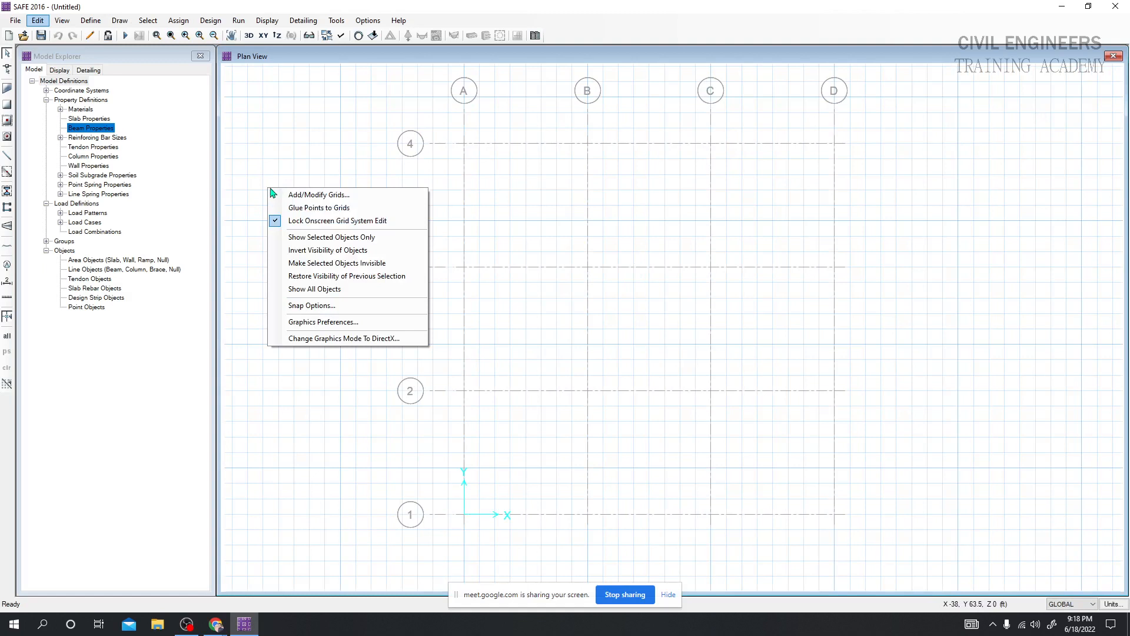
left_click(280, 220)
right_click(313, 179)
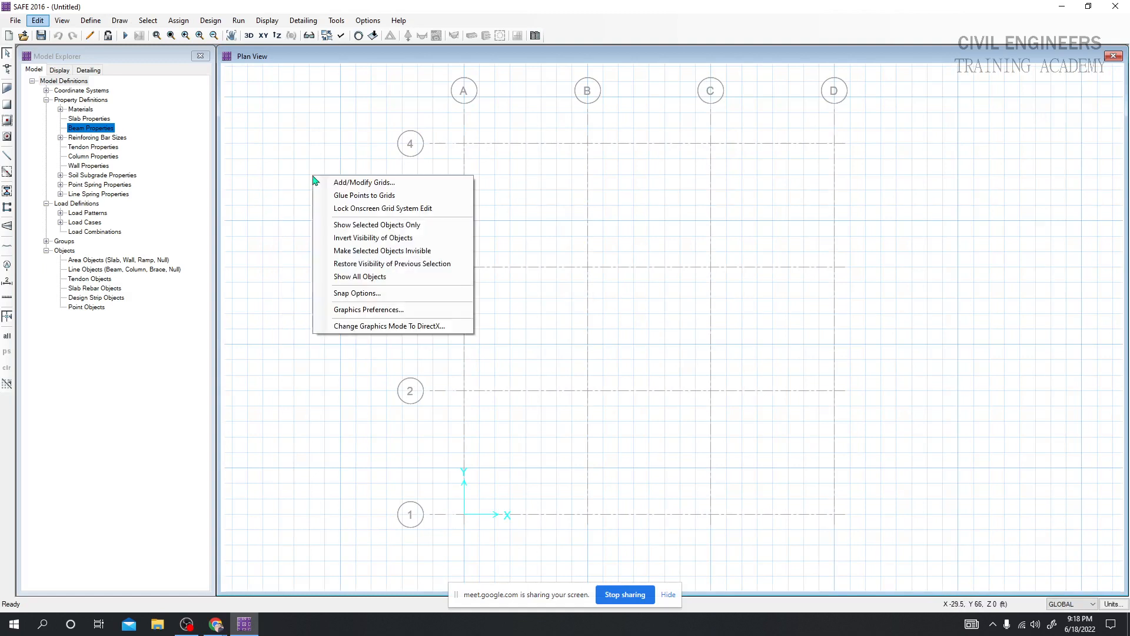
left_click(323, 208)
right_click(274, 171)
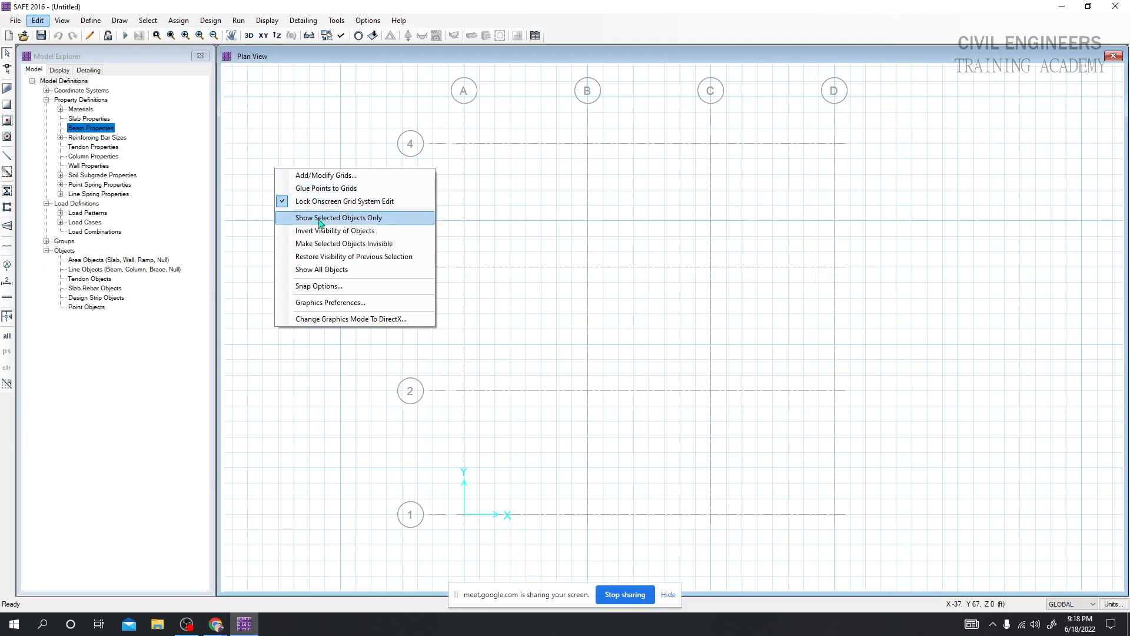
right_click(313, 195)
right_click(312, 194)
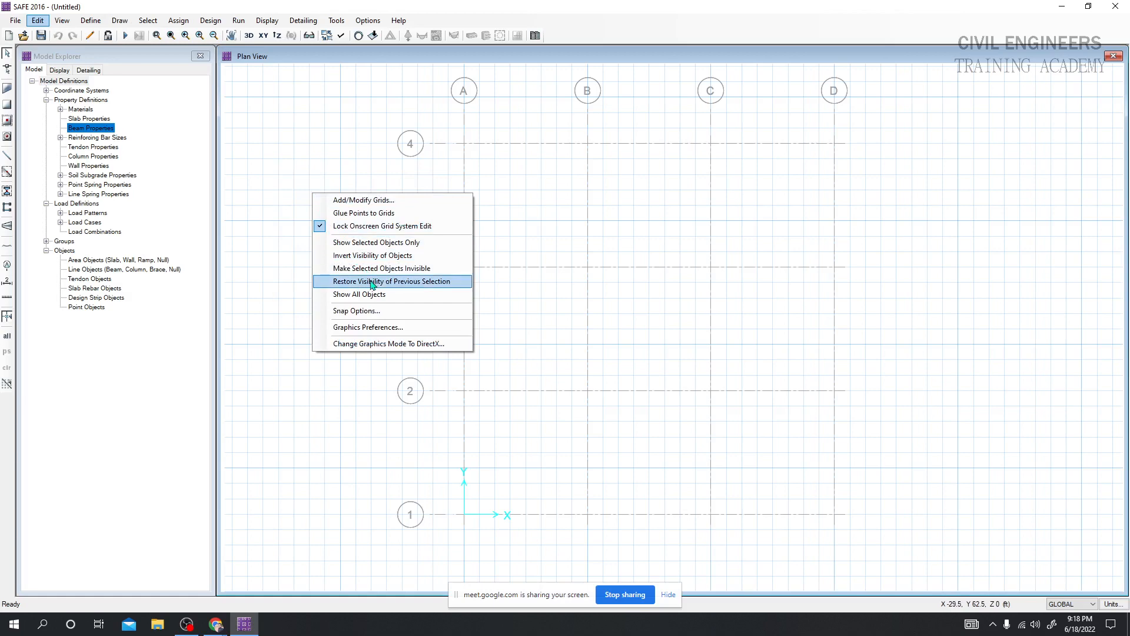
left_click(637, 3)
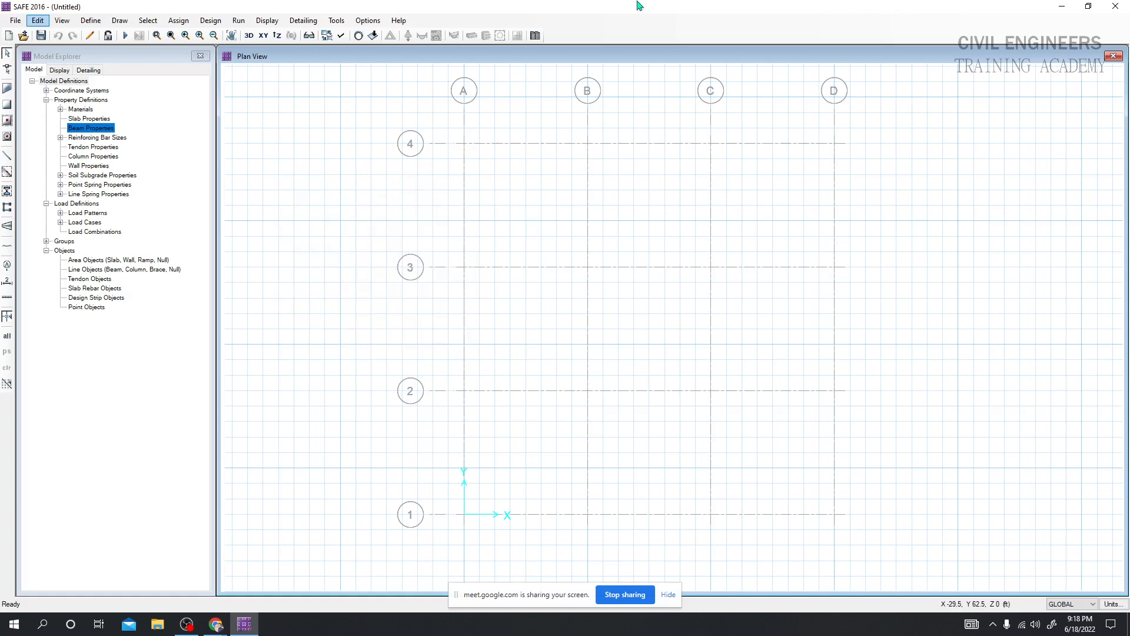
- Hide the horizon background grid in the plan view through the display options
left_click(342, 36)
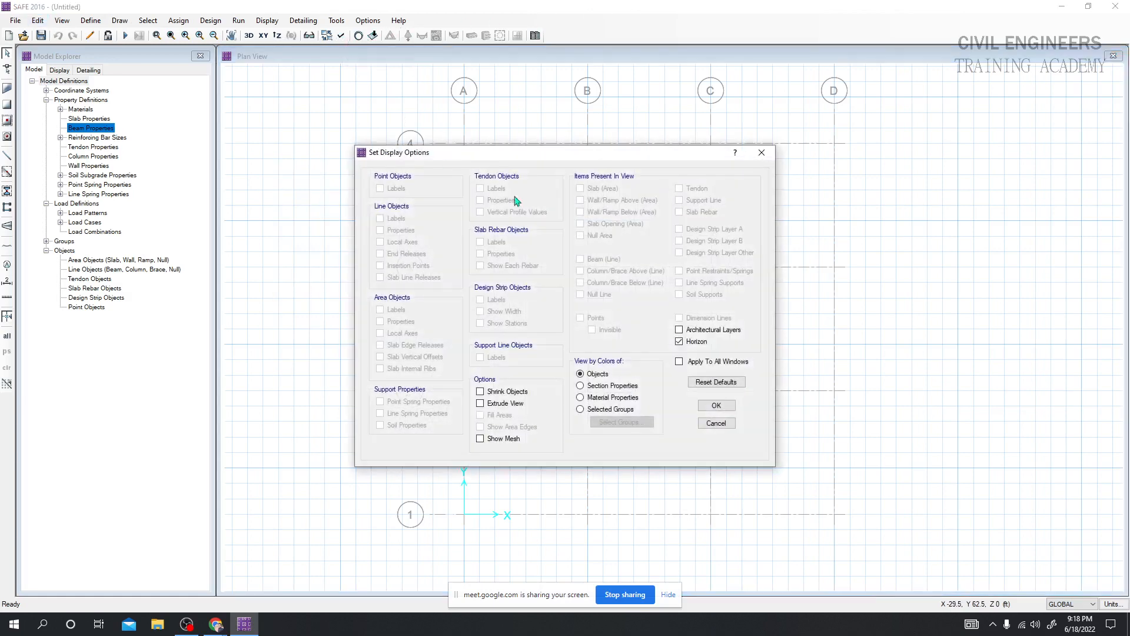
left_click(679, 342)
left_click(715, 406)
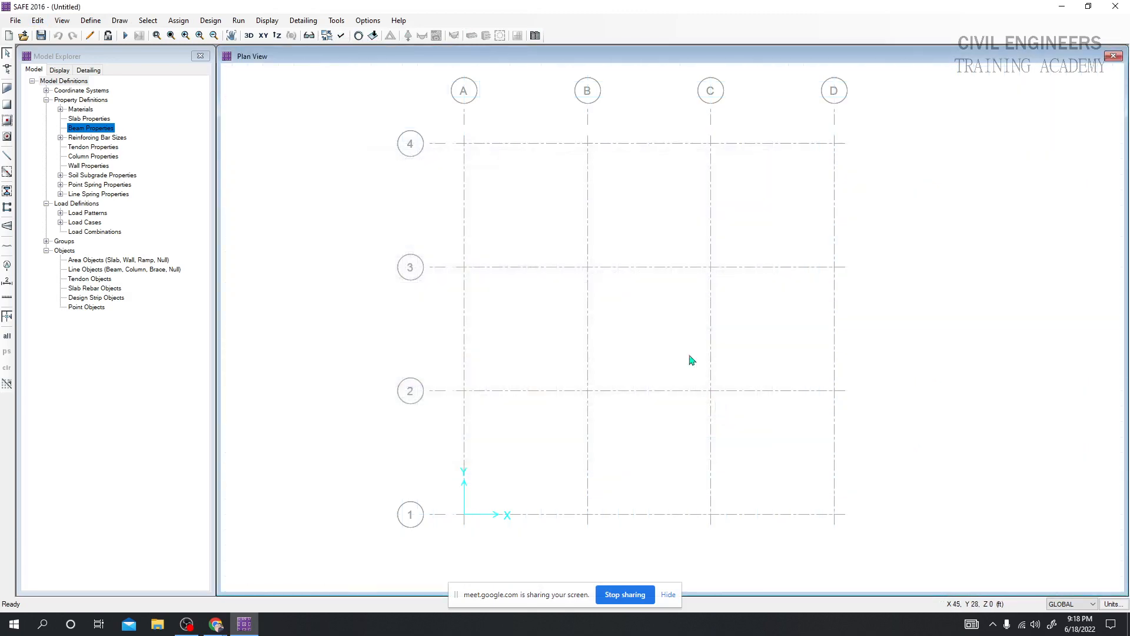
middle_click_drag(611, 310, 628, 298)
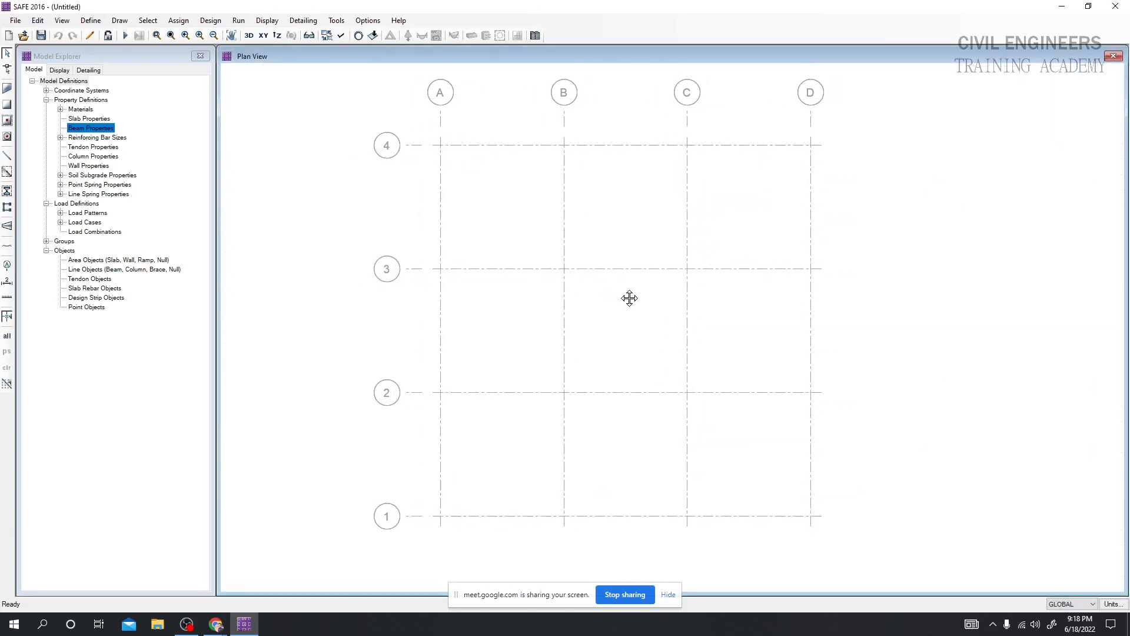